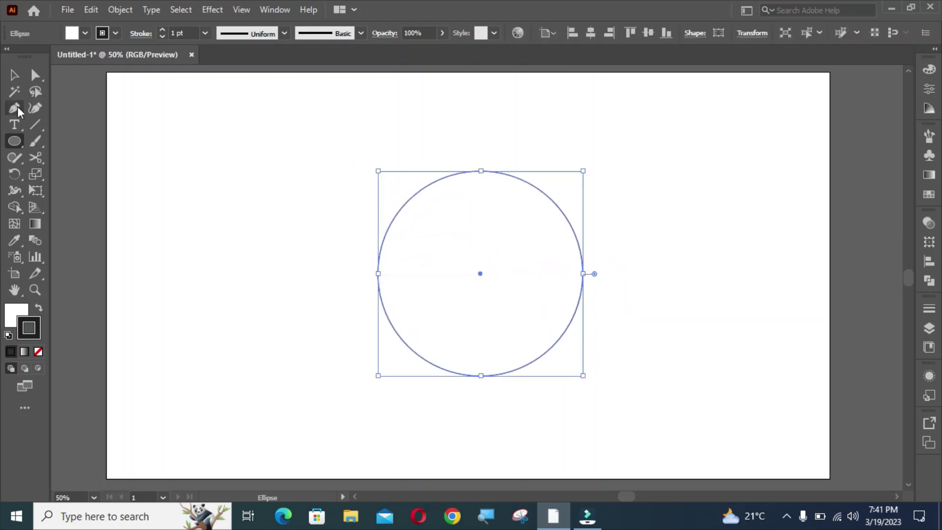
# Step: Shift the large circle slightly right and add a concentric scaled-down copy about one third of its diameter
pyautogui.click(14, 75)
pyautogui.moveTo(480, 274); pyautogui.dragTo(485, 272)
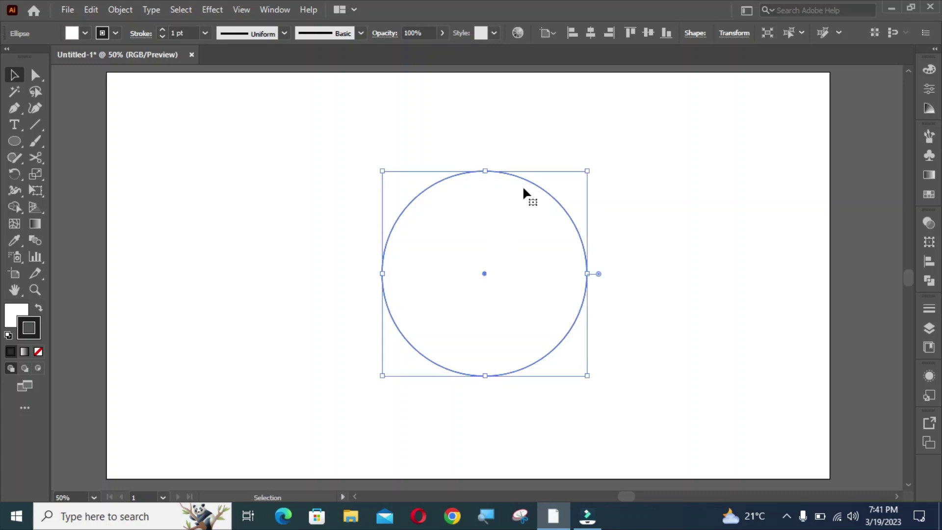
pyautogui.moveTo(588, 171); pyautogui.dragTo(538, 239)
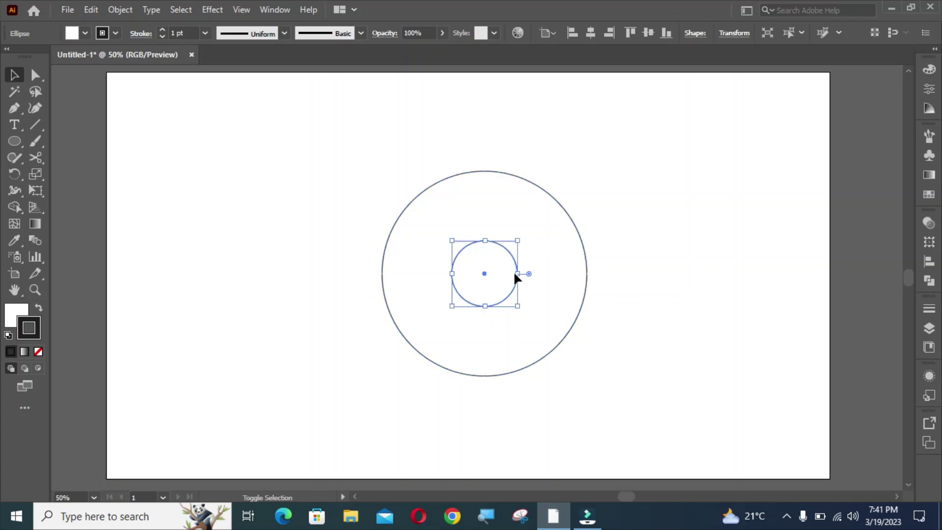
# Step: Make two overlapping medium circles around the small one, each touching an opposite side of the large circle on the horizontal axis
pyautogui.moveTo(514, 274); pyautogui.dragTo(587, 275)
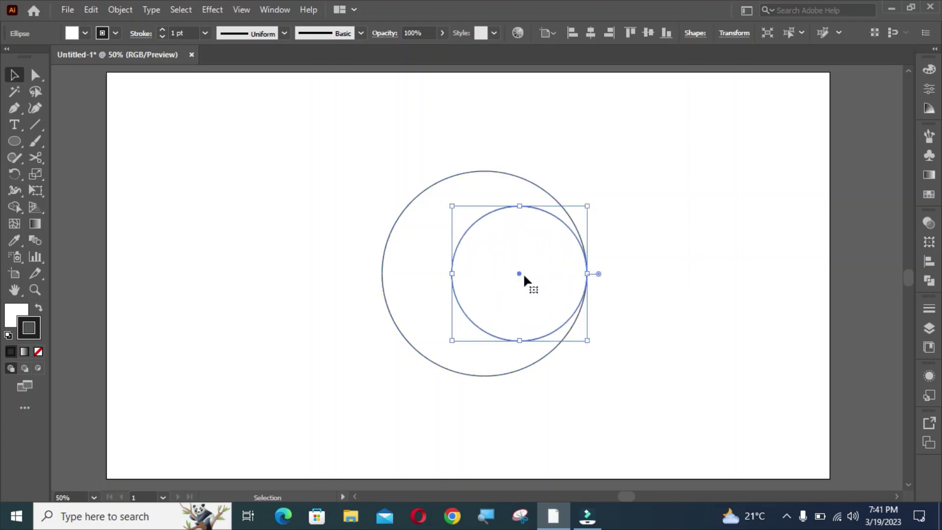
pyautogui.moveTo(518, 273); pyautogui.dragTo(446, 270)
# Step: Set the fill of all the circles to None
pyautogui.moveTo(351, 172); pyautogui.dragTo(549, 387)
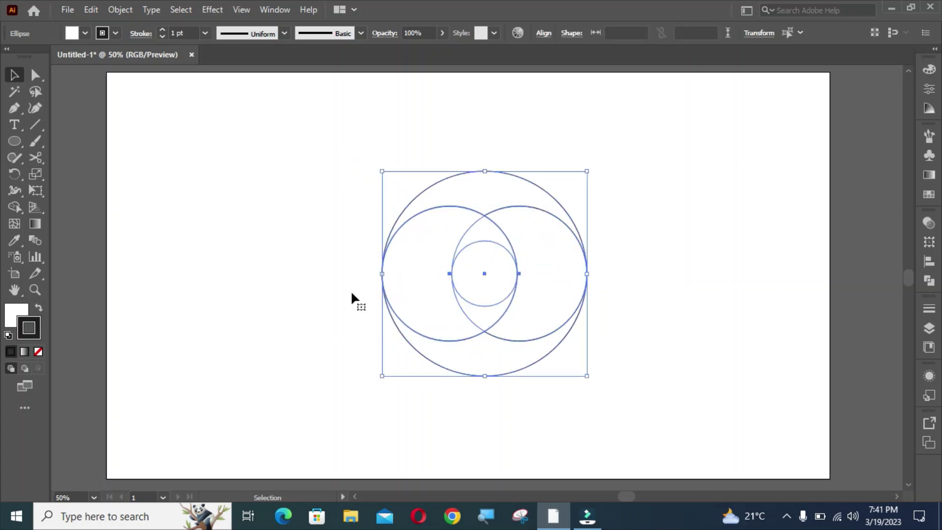
pyautogui.click(86, 35)
pyautogui.click(11, 60)
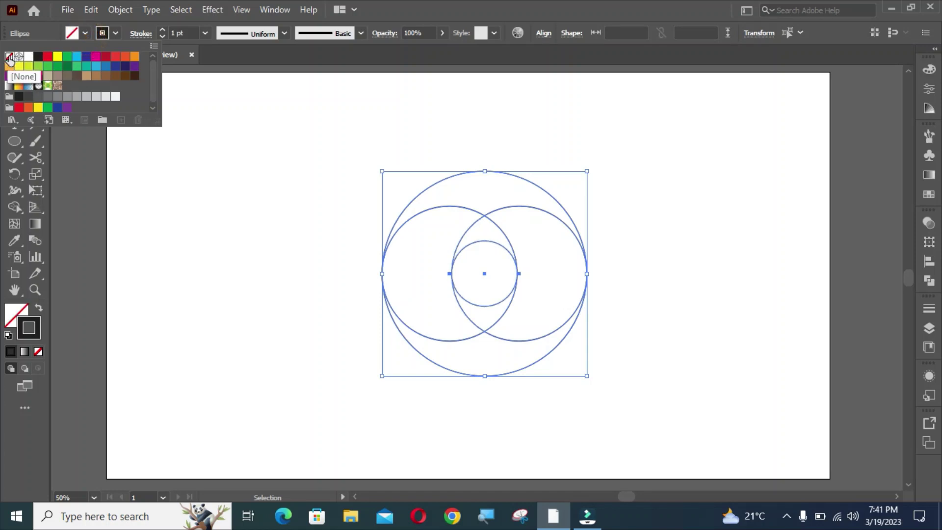
pyautogui.click(71, 34)
# Step: Create a copy of the two medium circles rotated a quarter turn so the new pair is stacked vertically
pyautogui.click(478, 194)
pyautogui.press('a')
pyautogui.click(498, 226)
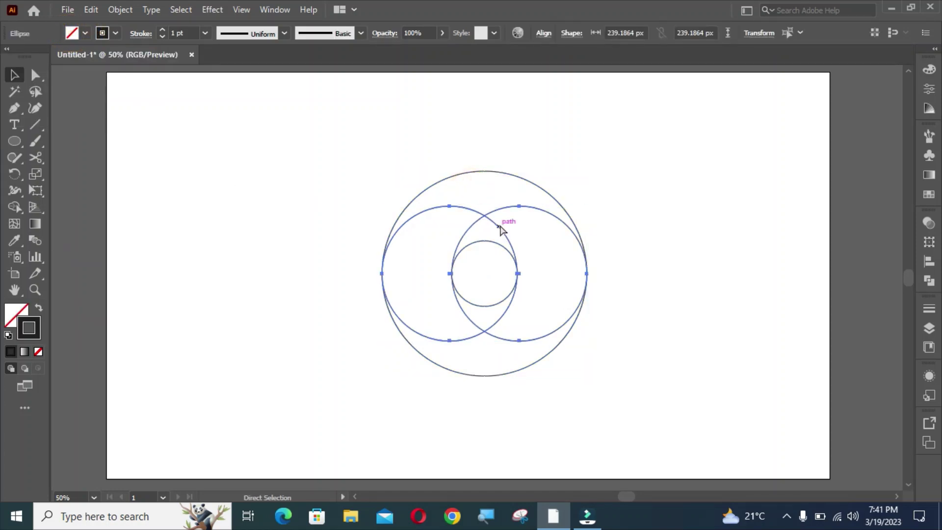
pyautogui.press('v')
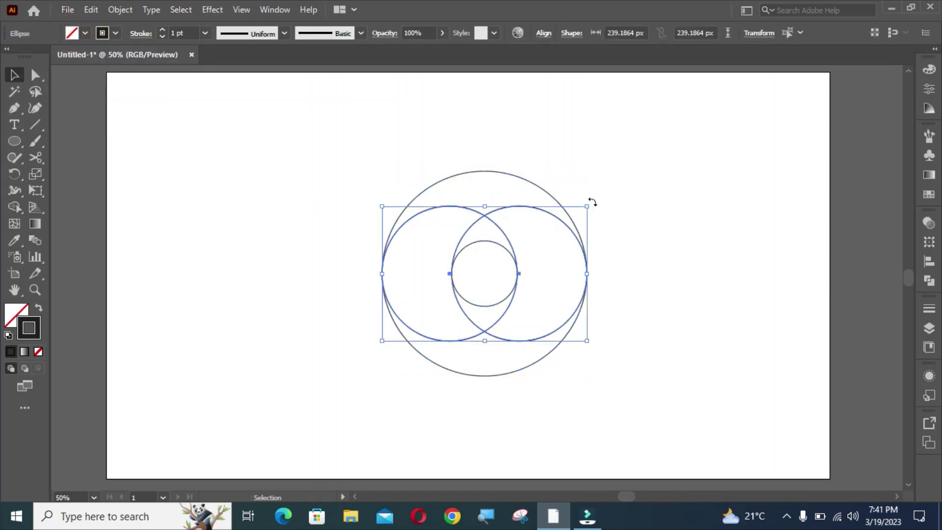
pyautogui.moveTo(592, 202); pyautogui.dragTo(576, 358)
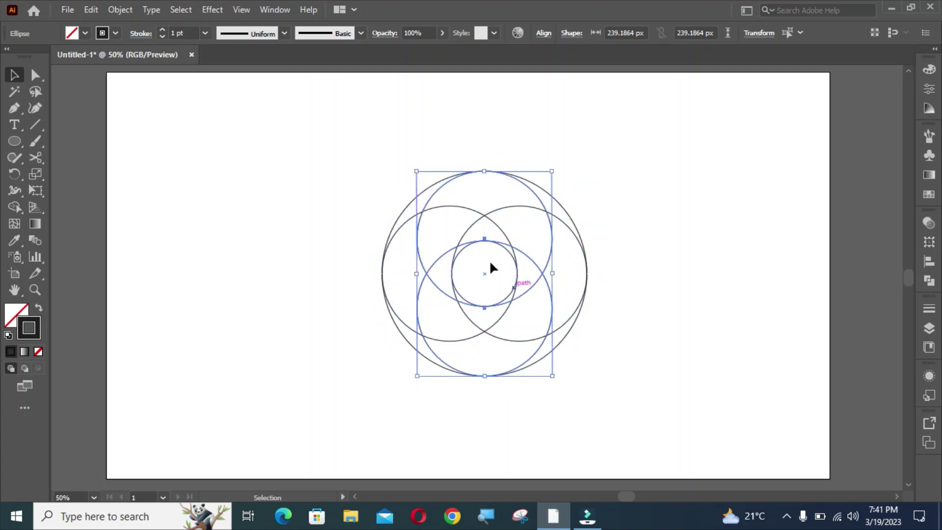
# Step: Merge the regions of the right-hand swirl blade from all the circles with Shape Builder and fill it green
pyautogui.moveTo(376, 145); pyautogui.dragTo(582, 395)
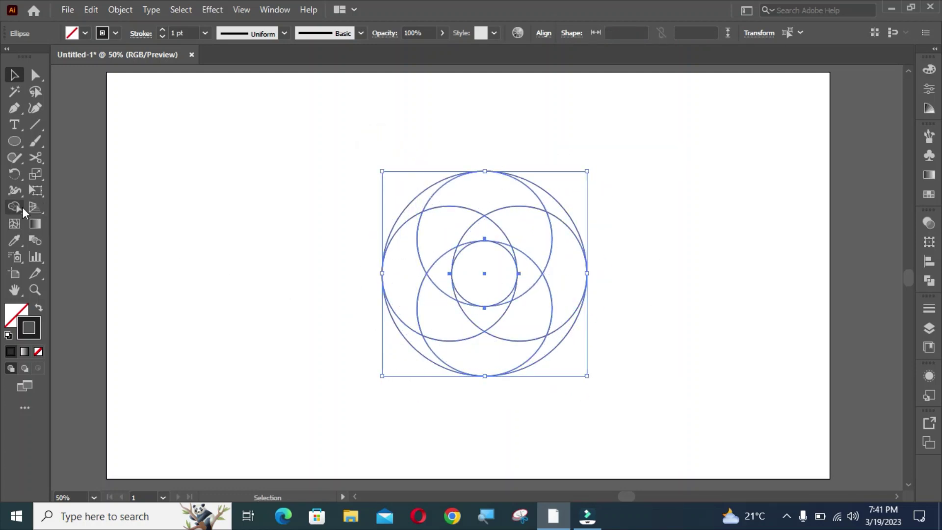
pyautogui.moveTo(23, 211); pyautogui.dragTo(70, 204)
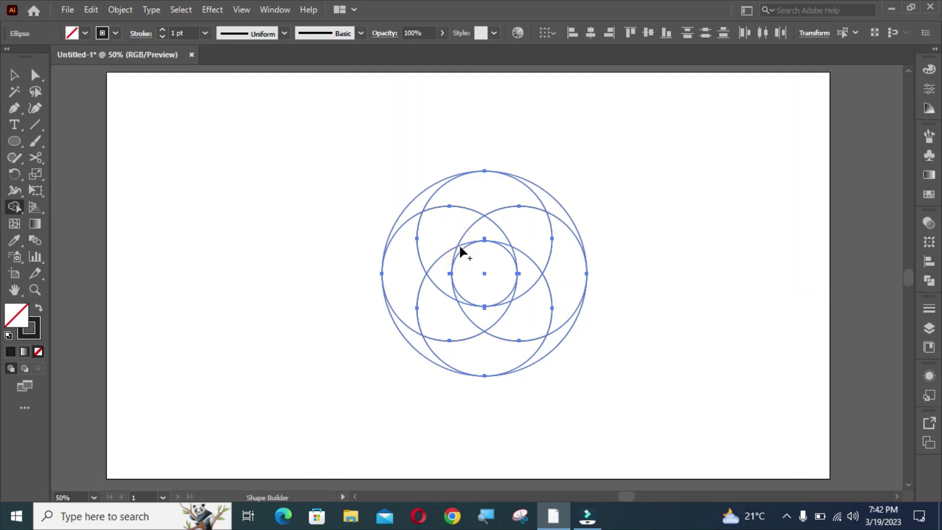
pyautogui.moveTo(460, 246)
pyautogui.mouseDown()
pyautogui.moveTo(525, 237)
pyautogui.moveTo(560, 263)
pyautogui.moveTo(558, 326)
pyautogui.mouseUp()
pyautogui.click(85, 33)
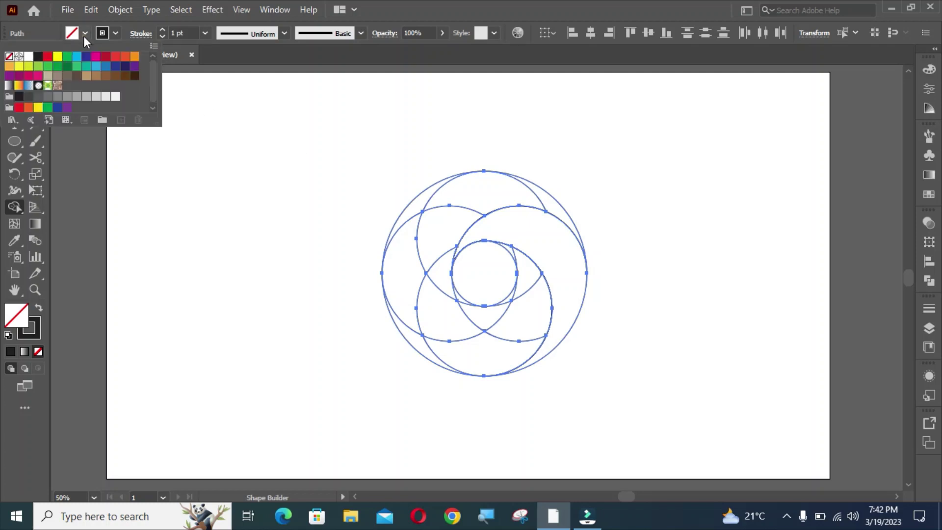
pyautogui.click(67, 56)
pyautogui.click(520, 240)
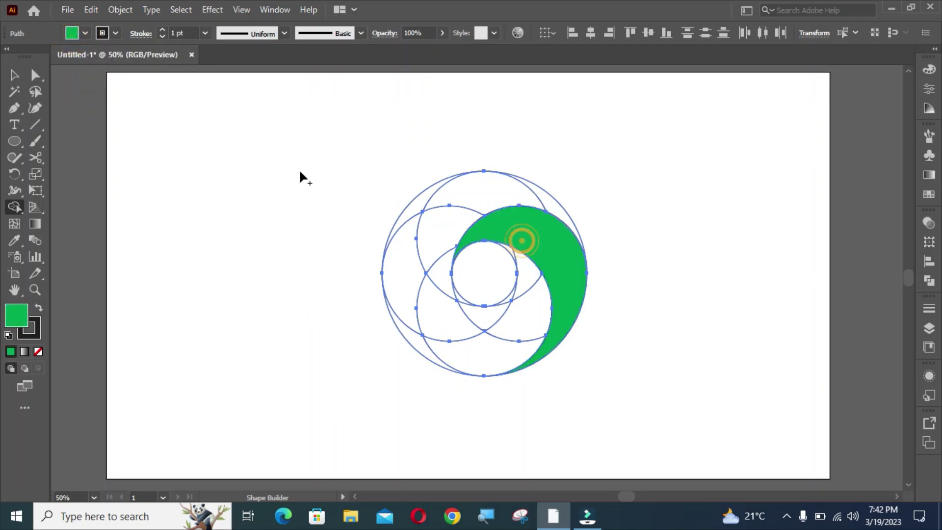
# Step: Merge the regions of the upper swirl blade with Shape Builder using a lighter green fill
pyautogui.click(84, 33)
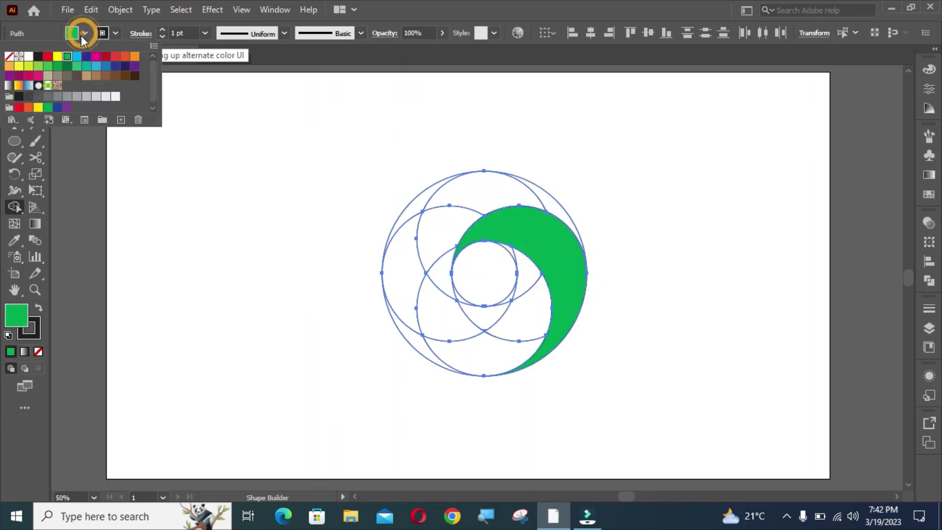
pyautogui.click(51, 67)
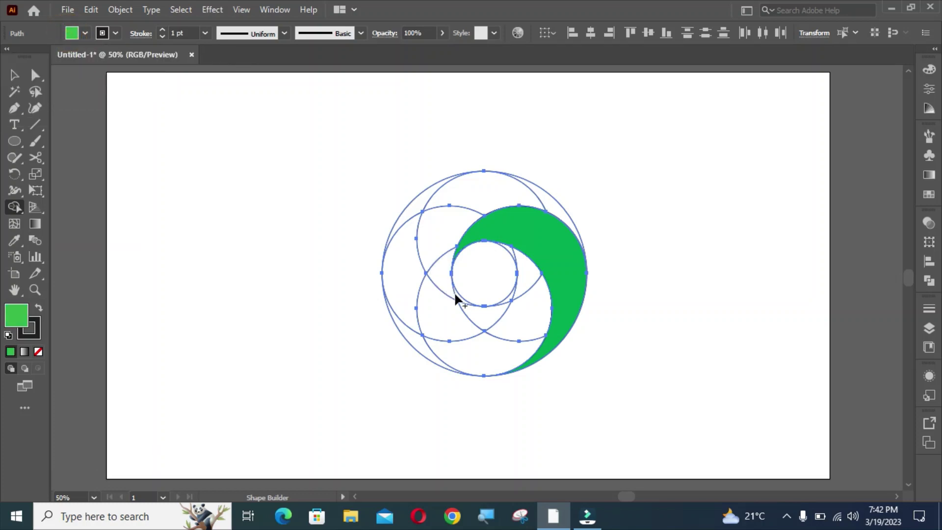
pyautogui.moveTo(456, 299)
pyautogui.mouseDown()
pyautogui.moveTo(444, 242)
pyautogui.moveTo(478, 198)
pyautogui.moveTo(550, 206)
pyautogui.mouseUp()
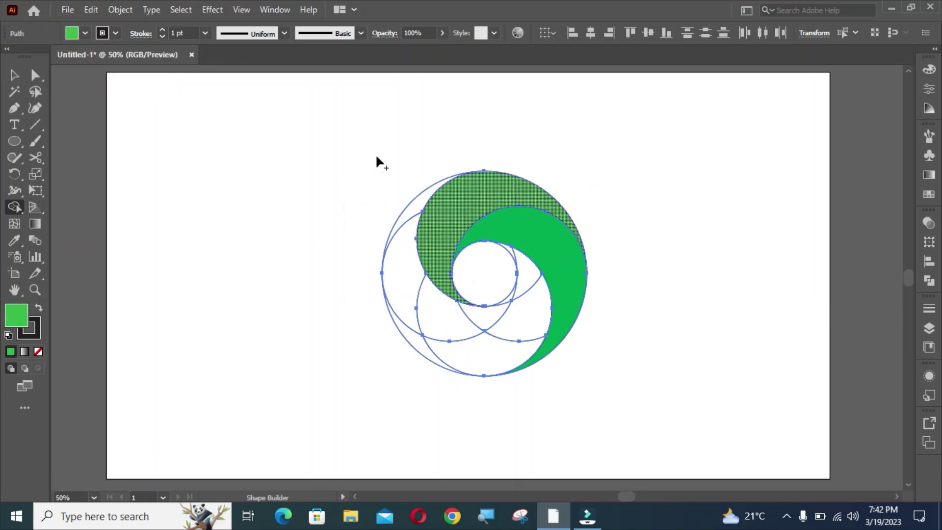
# Step: Merge the regions of the lower swirl blade with Shape Builder using a dark green fill
pyautogui.click(81, 34)
pyautogui.click(64, 74)
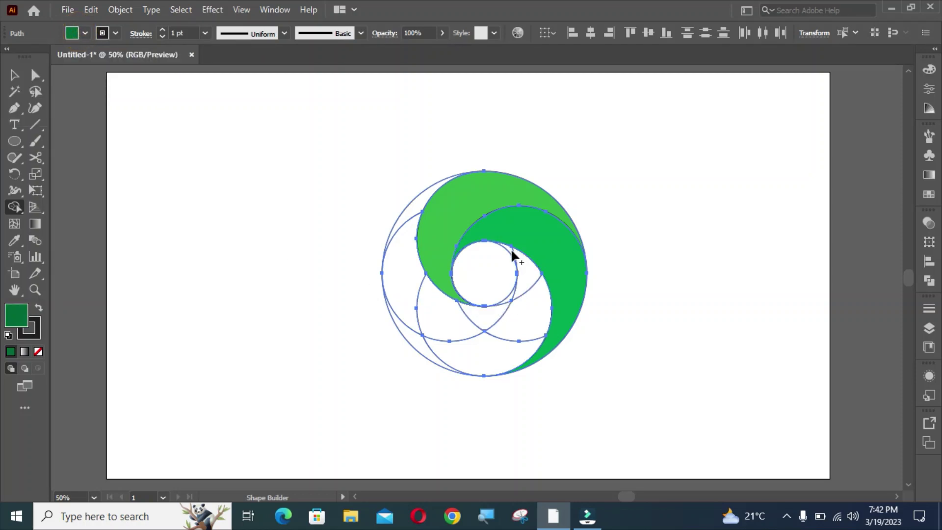
pyautogui.moveTo(510, 252)
pyautogui.mouseDown()
pyautogui.moveTo(514, 331)
pyautogui.moveTo(476, 354)
pyautogui.moveTo(401, 356)
pyautogui.mouseUp()
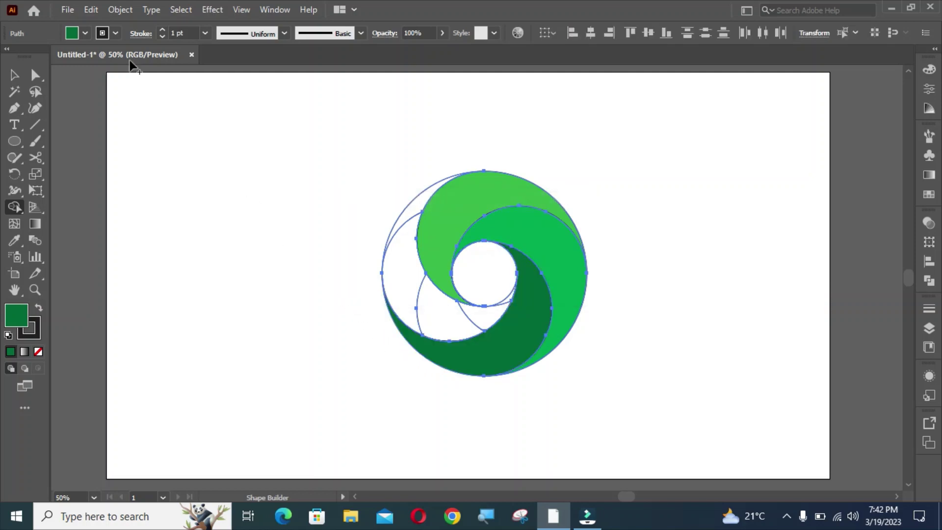
# Step: Merge the left-hand swirl blade with Shape Builder using a light bluish-green fill, and fill the centre circle with the same colour
pyautogui.click(85, 34)
pyautogui.click(80, 68)
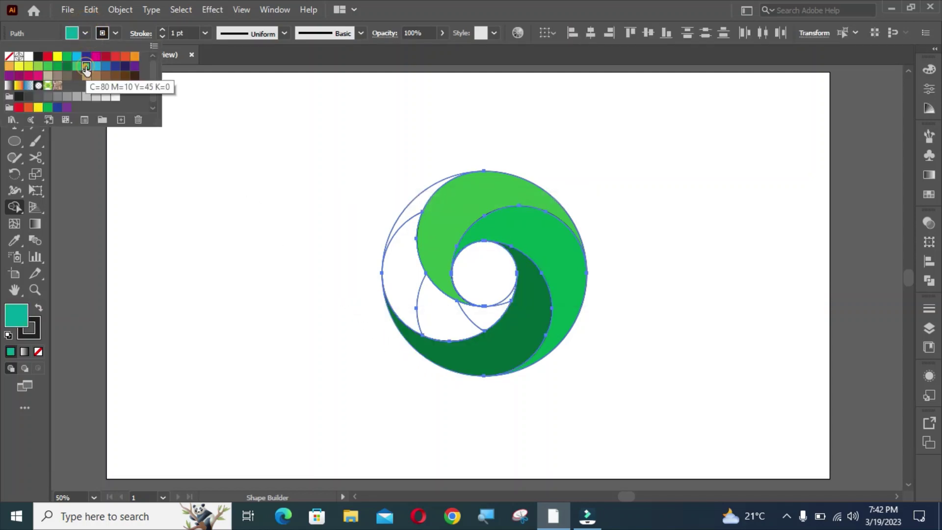
pyautogui.click(73, 41)
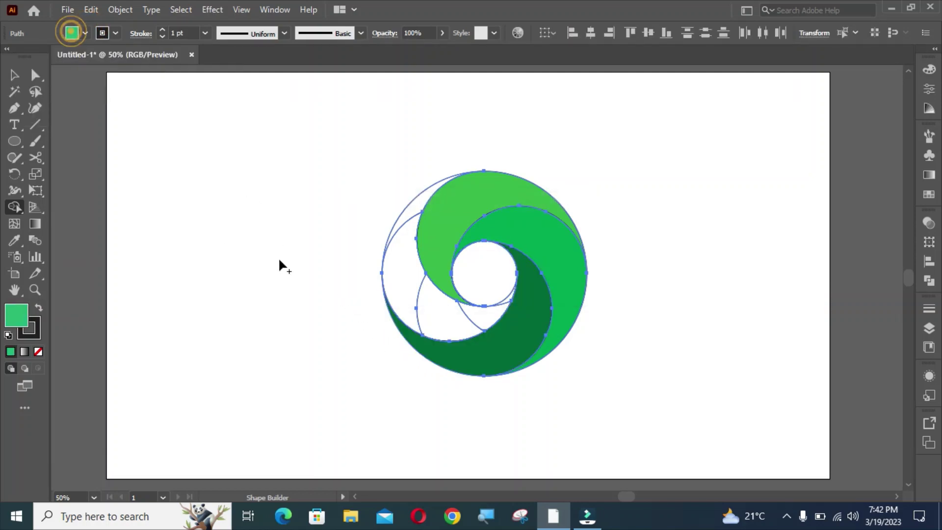
pyautogui.click(505, 303)
pyautogui.moveTo(507, 304)
pyautogui.mouseDown()
pyautogui.moveTo(444, 312)
pyautogui.moveTo(417, 280)
pyautogui.moveTo(408, 199)
pyautogui.mouseUp()
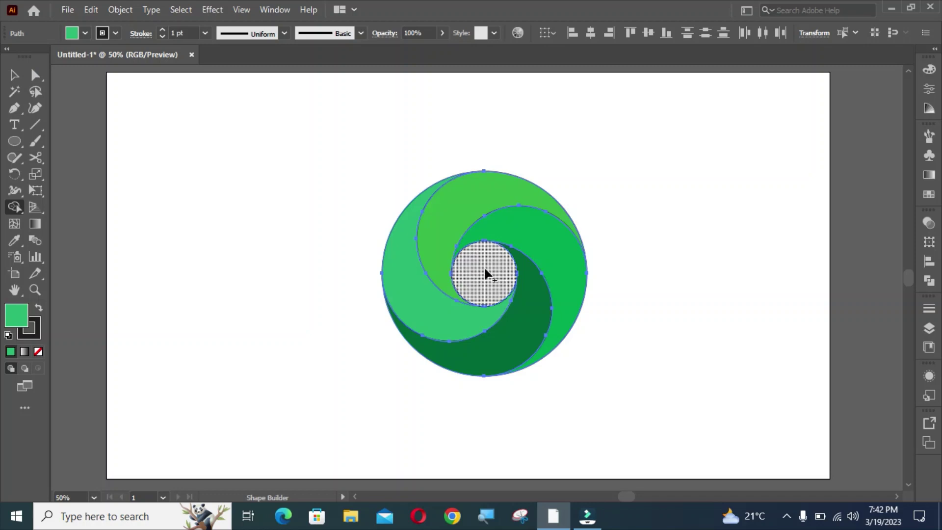
pyautogui.click(468, 290)
# Step: Apply the white-to-black linear gradient to all the swirl blades and the centre circle
pyautogui.press('v')
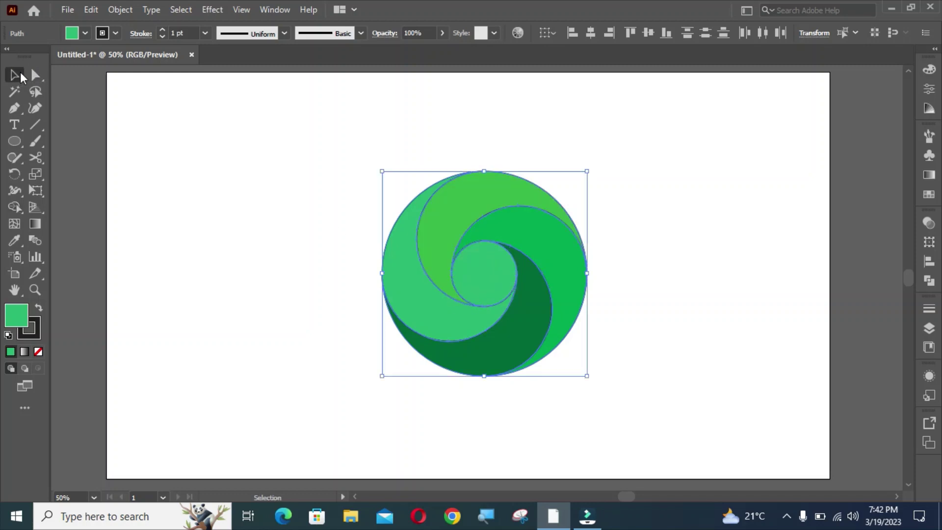
pyautogui.click(929, 175)
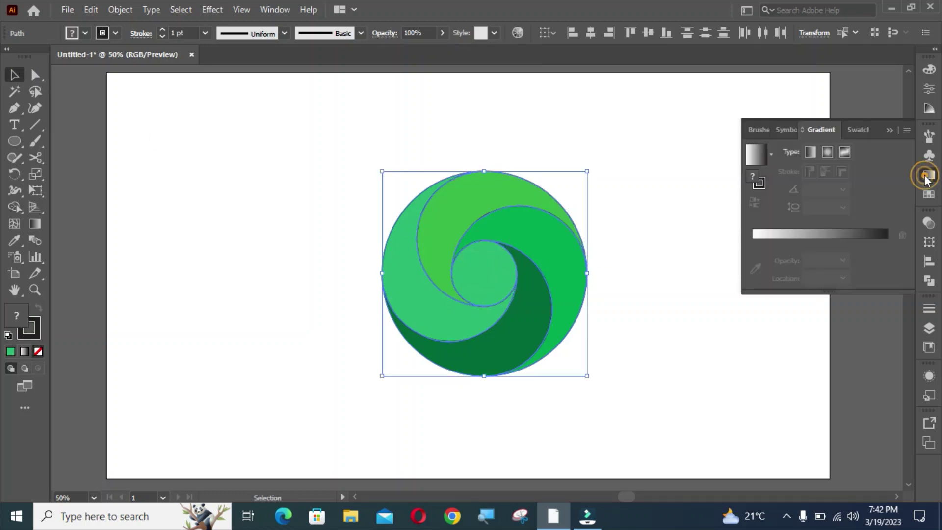
pyautogui.click(755, 154)
pyautogui.click(752, 244)
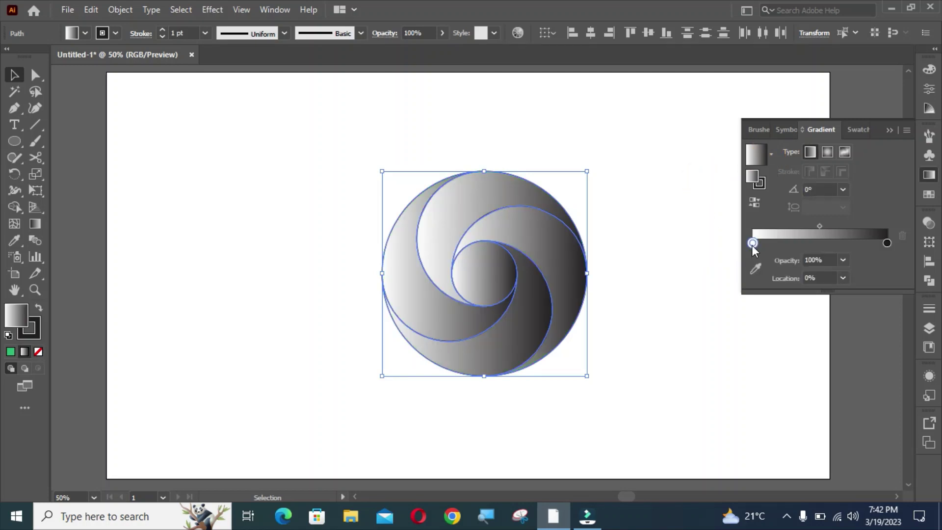
# Step: Change the gradient's starting colour stop from white to cyan 00FFFF
pyautogui.doubleClick(753, 243)
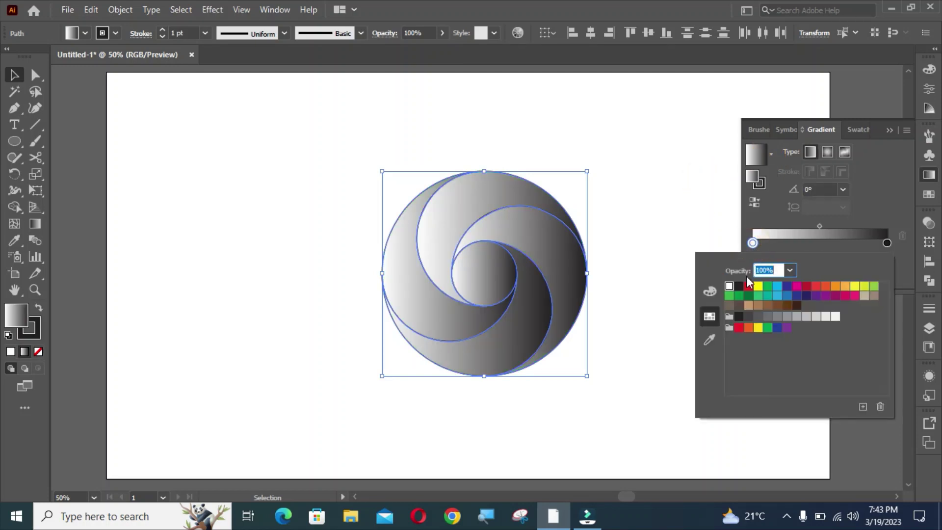
pyautogui.click(710, 292)
pyautogui.moveTo(842, 295); pyautogui.dragTo(767, 294)
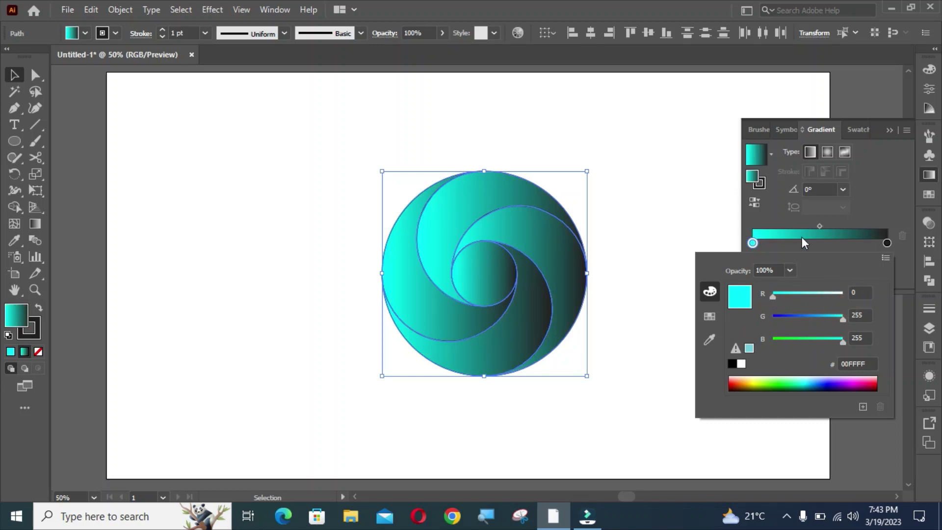
pyautogui.click(884, 132)
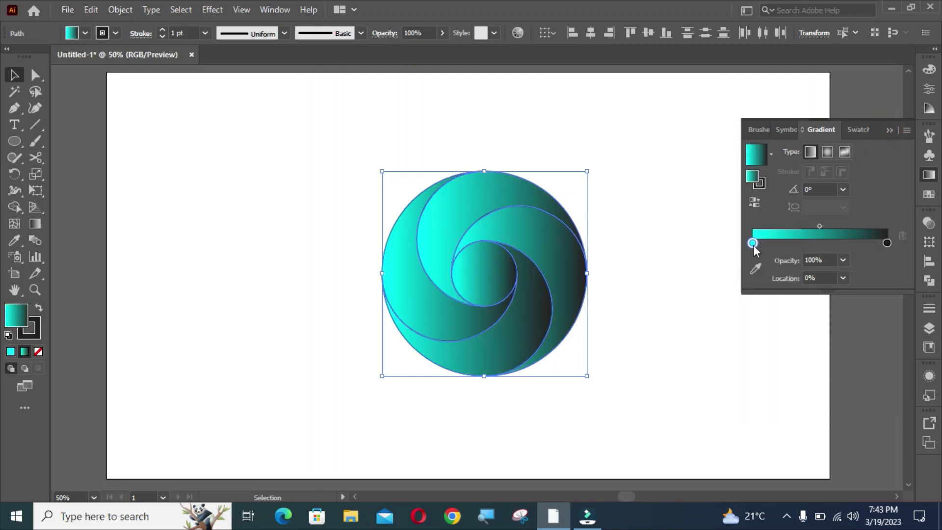
# Step: Move the cyan stop to about 53% and add a copy of the black stop at 0%
pyautogui.moveTo(753, 245); pyautogui.dragTo(824, 242)
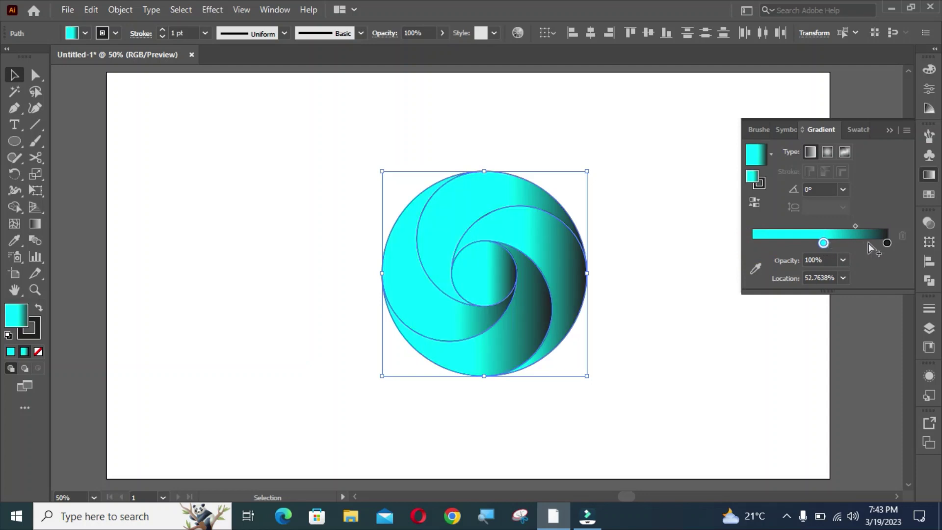
pyautogui.moveTo(888, 243); pyautogui.dragTo(744, 246)
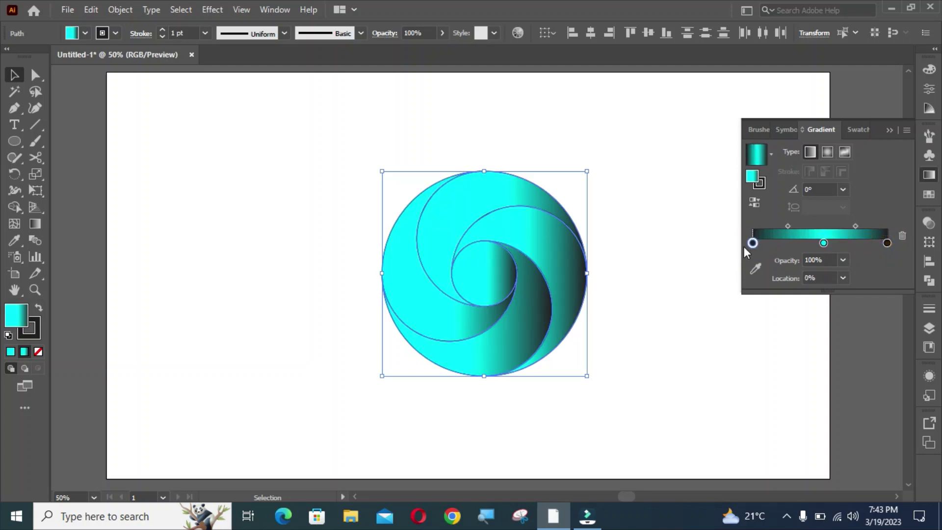
pyautogui.click(887, 129)
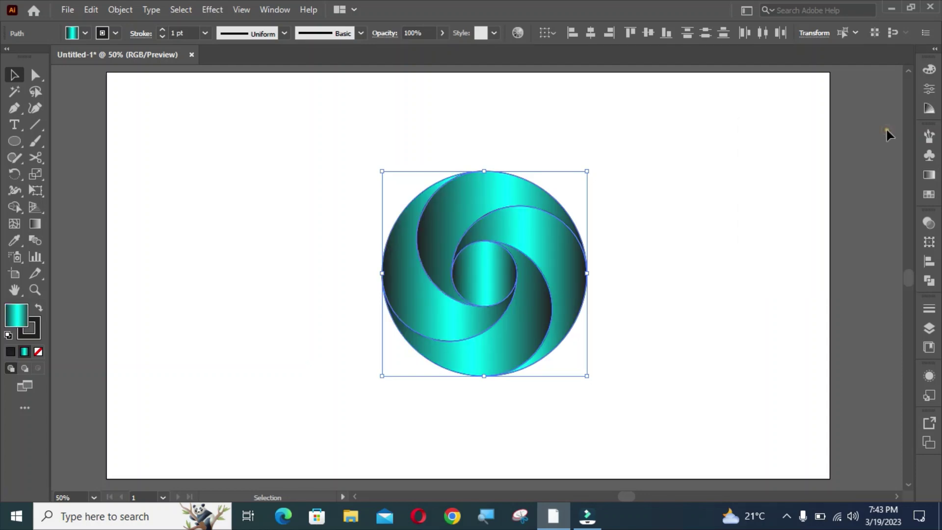
# Step: Redirect the upper swirl blade's gradient diagonally between its inner tip and outer edge, and shift the cyan stop slightly towards the outer edge
pyautogui.click(499, 147)
pyautogui.click(483, 181)
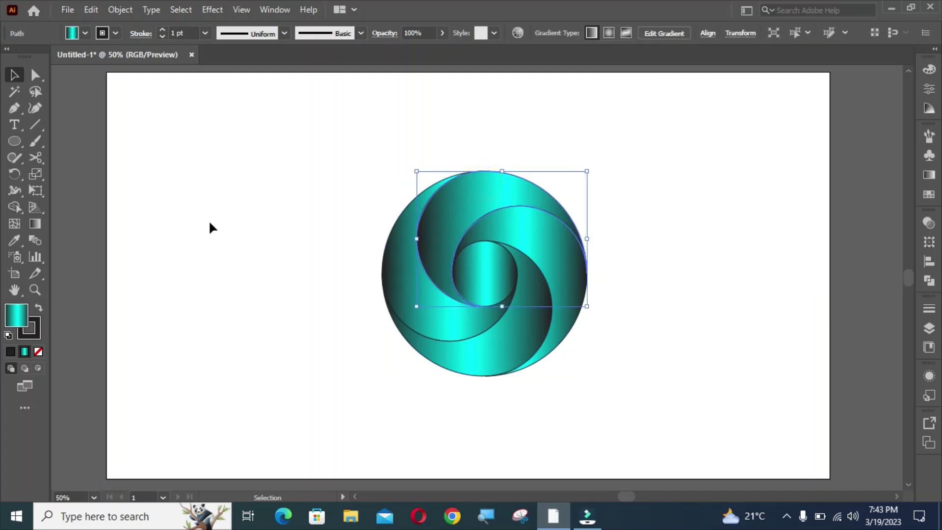
pyautogui.press('g')
pyautogui.moveTo(452, 299)
pyautogui.mouseDown()
pyautogui.moveTo(554, 187)
pyautogui.moveTo(563, 205)
pyautogui.moveTo(476, 309)
pyautogui.moveTo(454, 294)
pyautogui.mouseUp()
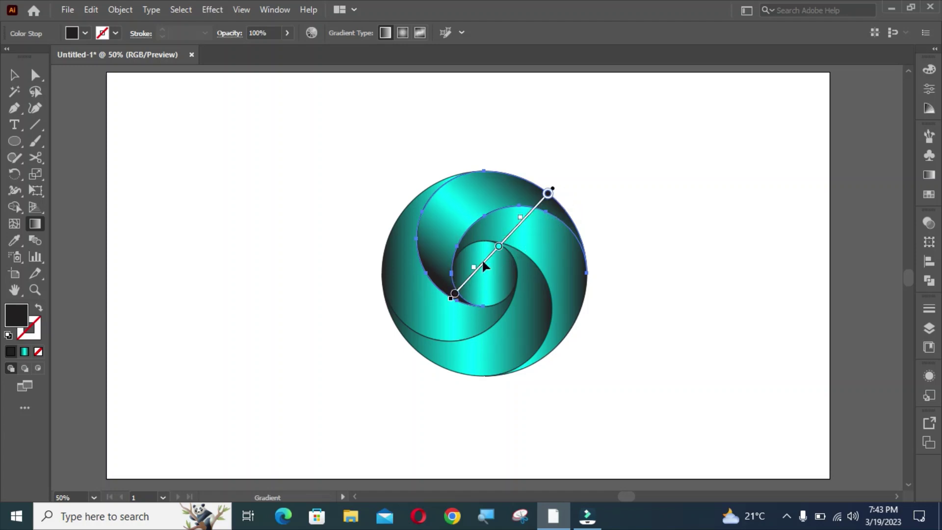
pyautogui.moveTo(499, 251); pyautogui.dragTo(506, 244)
pyautogui.click(475, 266)
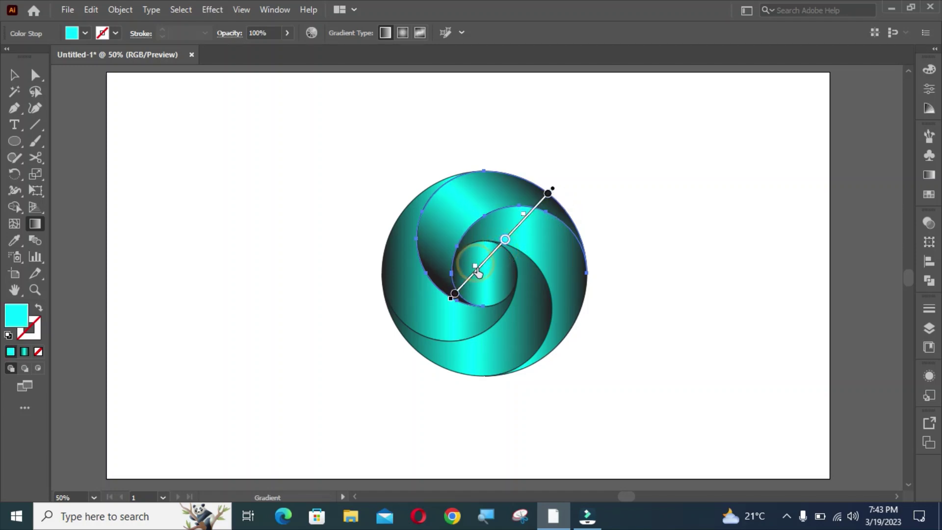
pyautogui.moveTo(523, 214); pyautogui.dragTo(521, 216)
pyautogui.press('v')
# Step: Redirect the left-hand swirl blade's gradient diagonally from its upper outer edge down to its inner tip
pyautogui.click(428, 323)
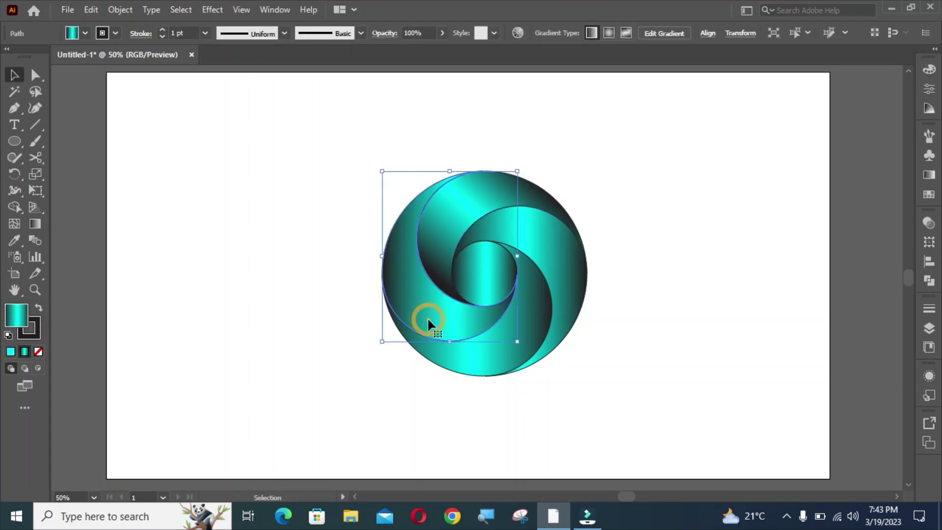
pyautogui.press('g')
pyautogui.moveTo(431, 180)
pyautogui.mouseDown()
pyautogui.moveTo(515, 280)
pyautogui.moveTo(550, 268)
pyautogui.moveTo(544, 245)
pyautogui.moveTo(549, 261)
pyautogui.mouseUp()
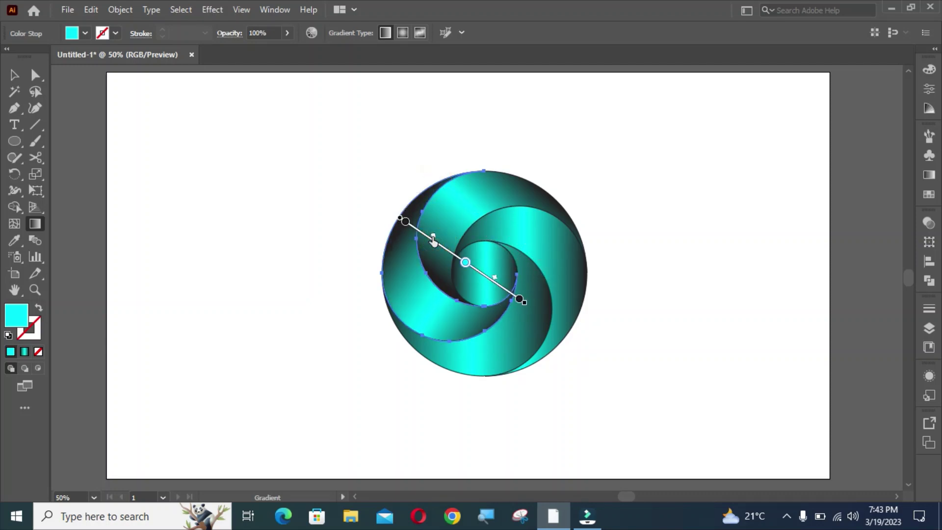
pyautogui.press('v')
# Step: Redirect the lower swirl blade's gradient diagonally from its lower-left outer edge up past its inner tip
pyautogui.click(487, 358)
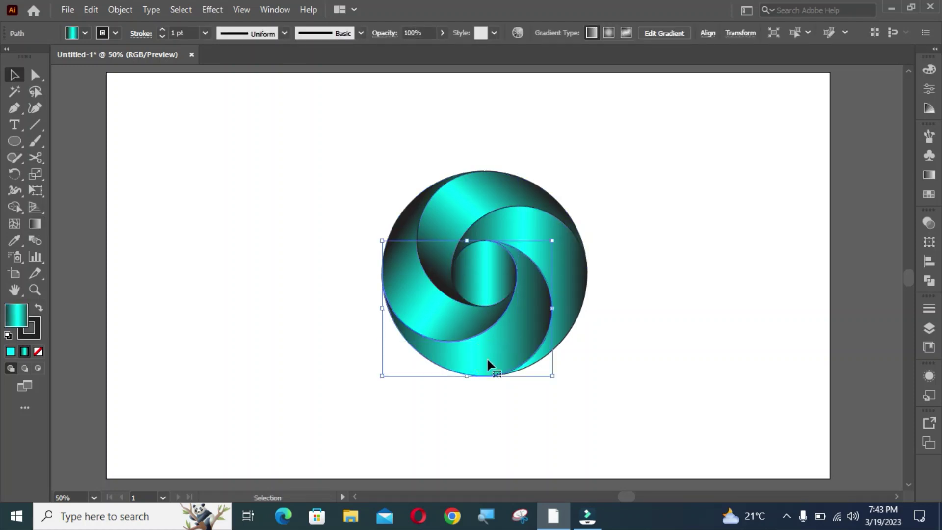
pyautogui.press('g')
pyautogui.moveTo(411, 357); pyautogui.dragTo(478, 228)
pyautogui.press('v')
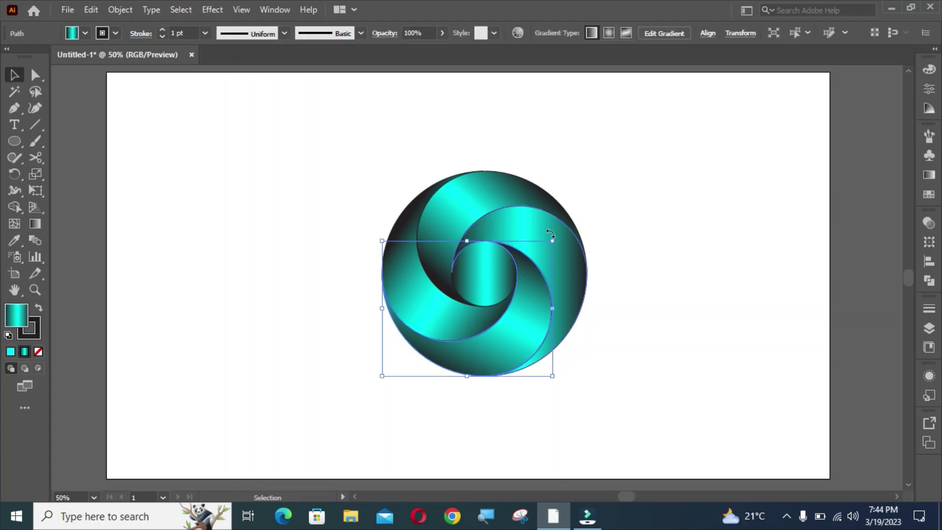
# Step: Redirect the right-hand swirl blade's gradient diagonally from its lower-right outer edge up to its inner tip
pyautogui.click(541, 226)
pyautogui.press('g')
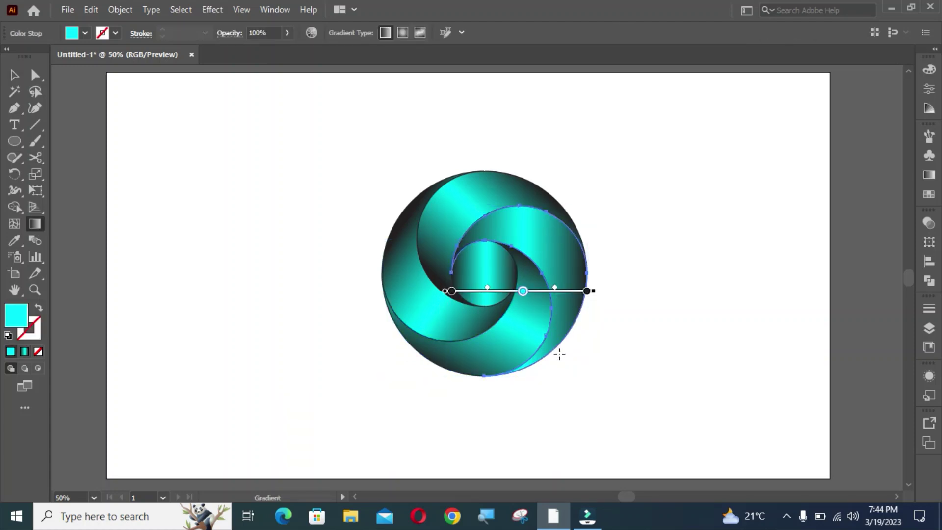
pyautogui.moveTo(559, 353)
pyautogui.mouseDown()
pyautogui.moveTo(505, 281)
pyautogui.moveTo(448, 253)
pyautogui.mouseUp()
pyautogui.press('v')
# Step: Readjust the left-hand swirl blade's gradient so it runs slightly steeper from the upper-left outer edge to the inner tip
pyautogui.click(417, 277)
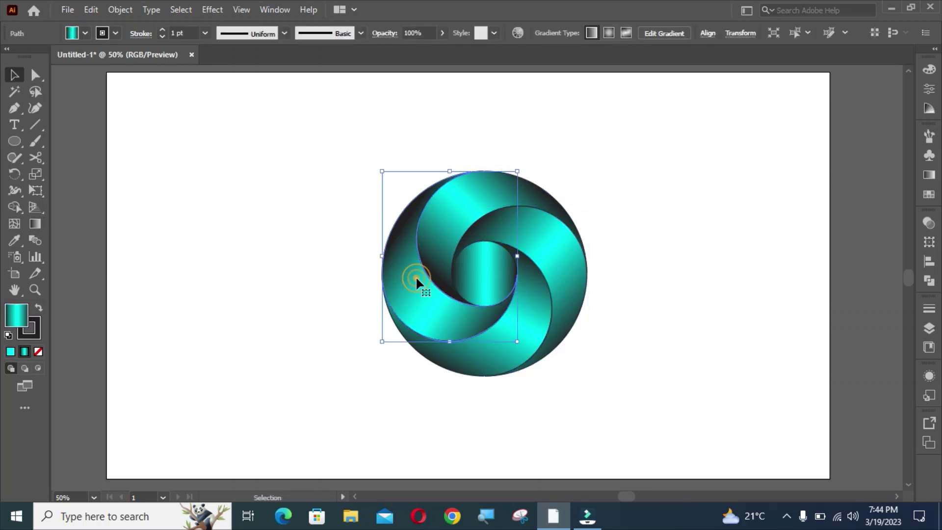
pyautogui.press('g')
pyautogui.moveTo(418, 184); pyautogui.dragTo(517, 300)
pyautogui.moveTo(433, 182)
pyautogui.mouseDown()
pyautogui.moveTo(536, 273)
pyautogui.moveTo(542, 265)
pyautogui.mouseUp()
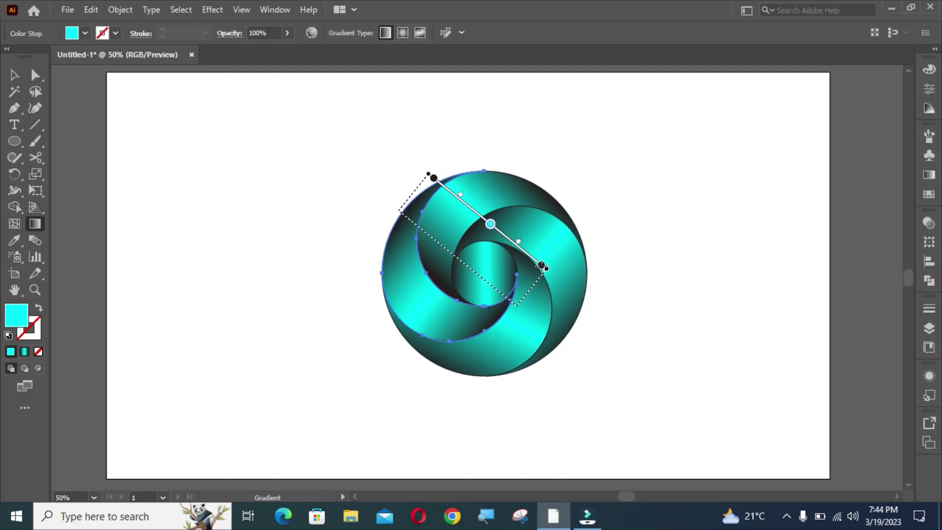
pyautogui.moveTo(463, 196); pyautogui.dragTo(433, 232)
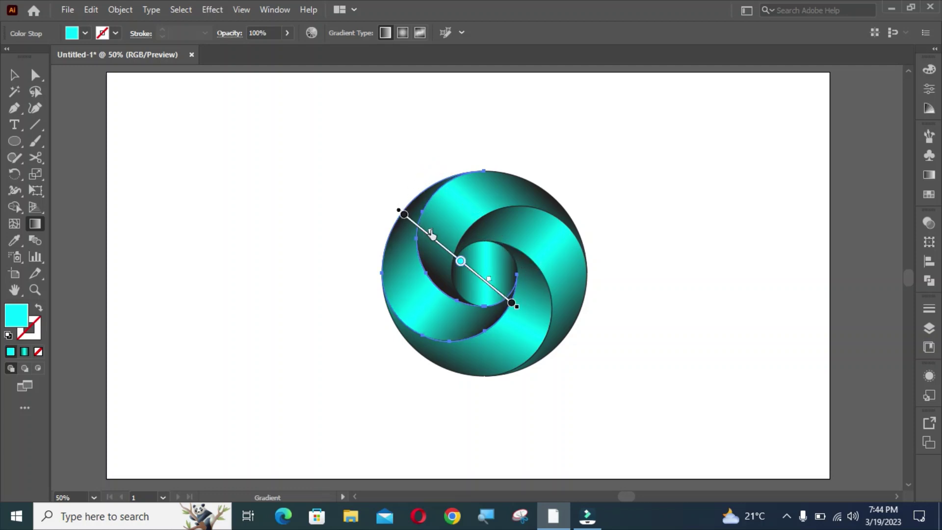
pyautogui.press('v')
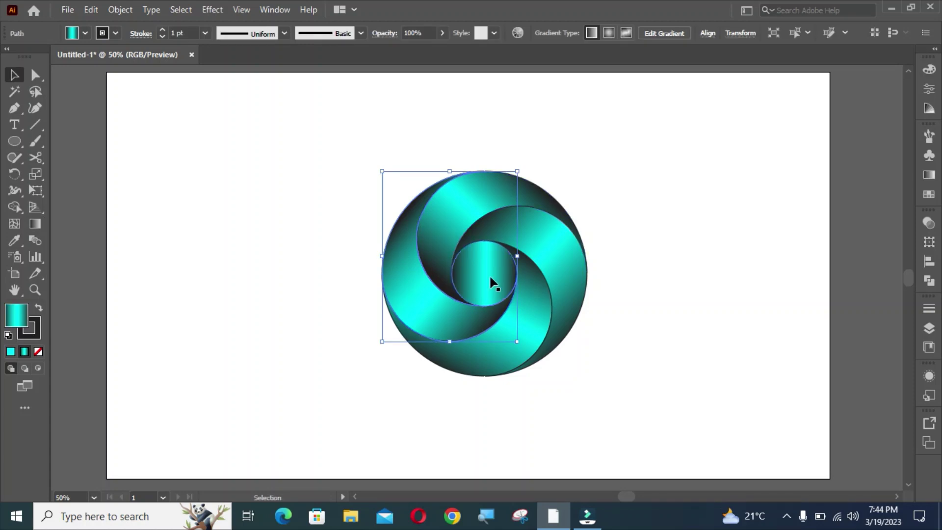
# Step: Try moving the centre circle out beside the swirl, and undo the move
pyautogui.click(467, 269)
pyautogui.click(307, 235)
pyautogui.moveTo(478, 264); pyautogui.dragTo(607, 306)
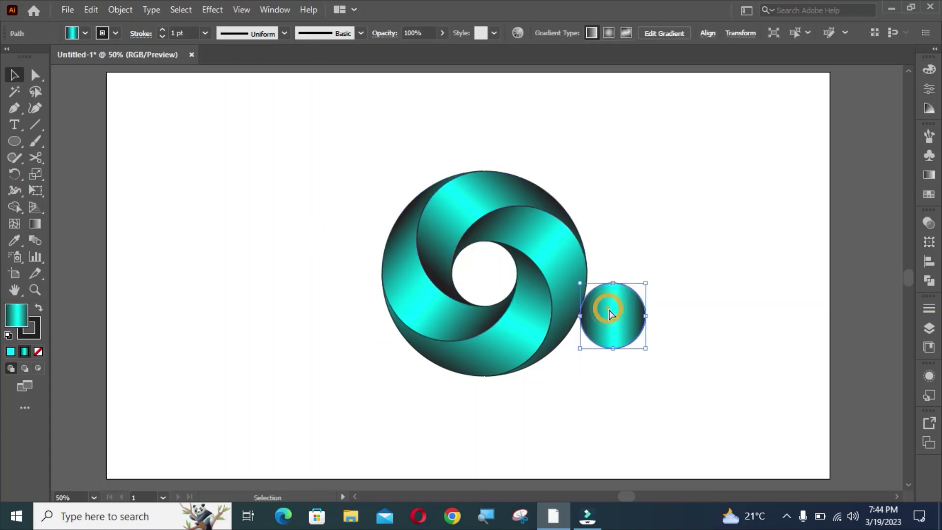
pyautogui.press('a')
pyautogui.hotkey('ctrl', 'z')
pyautogui.press('v')
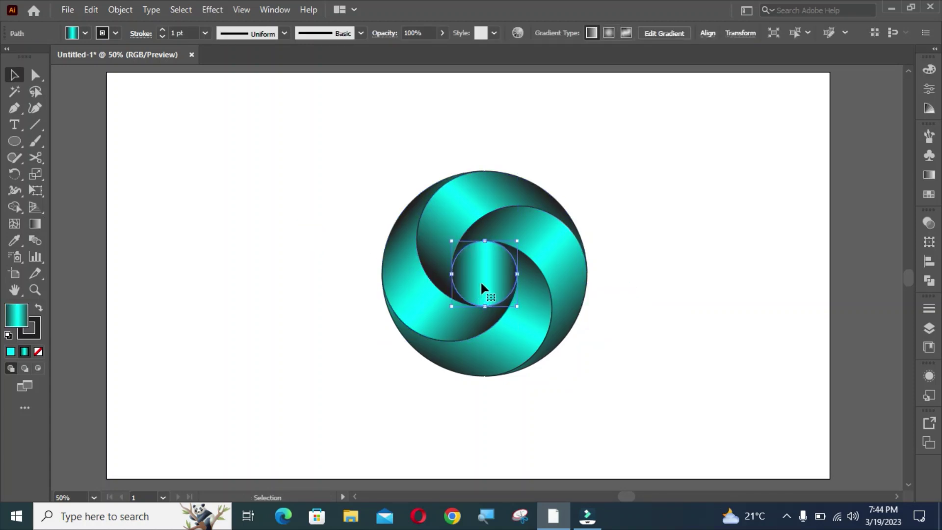
# Step: Give the centre circle a radial cyan-to-black gradient by removing the starting black stop and moving the cyan stop to 0%
pyautogui.click(928, 174)
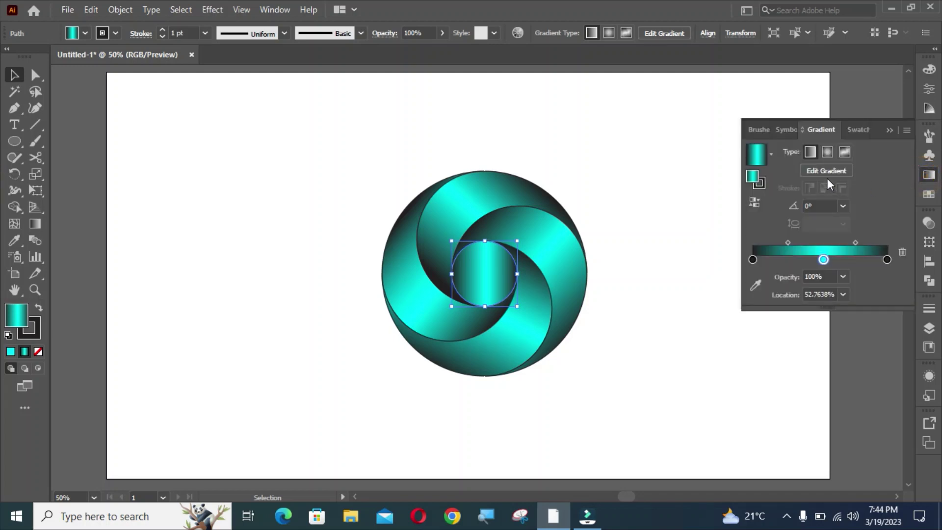
pyautogui.click(771, 154)
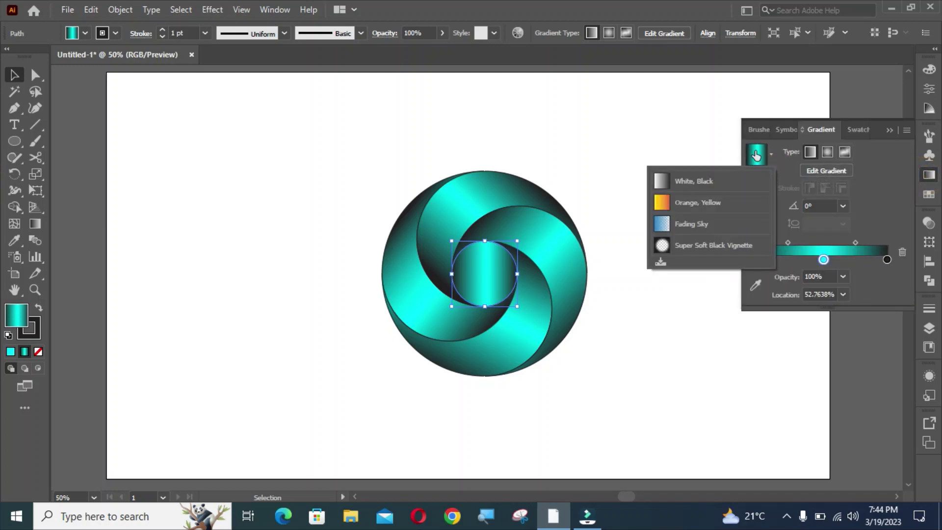
pyautogui.click(770, 152)
pyautogui.moveTo(754, 257); pyautogui.dragTo(753, 311)
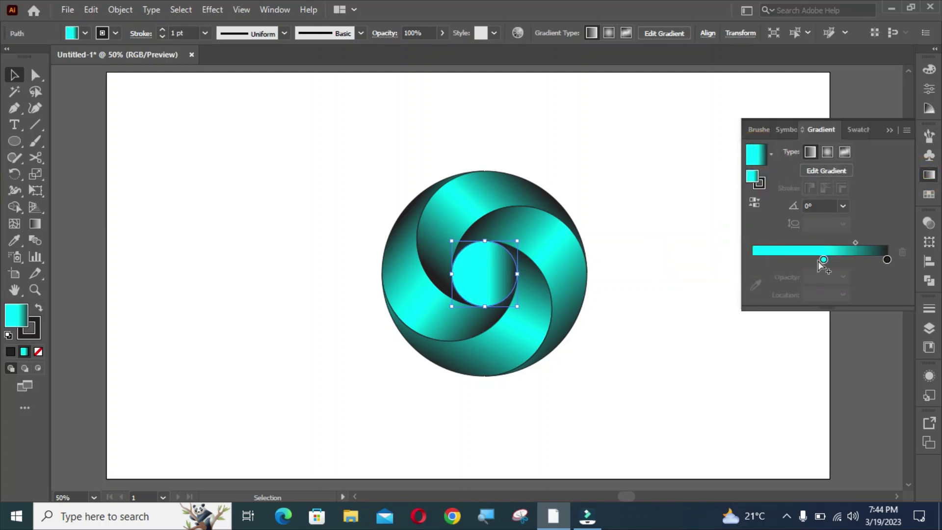
pyautogui.moveTo(823, 260); pyautogui.dragTo(751, 261)
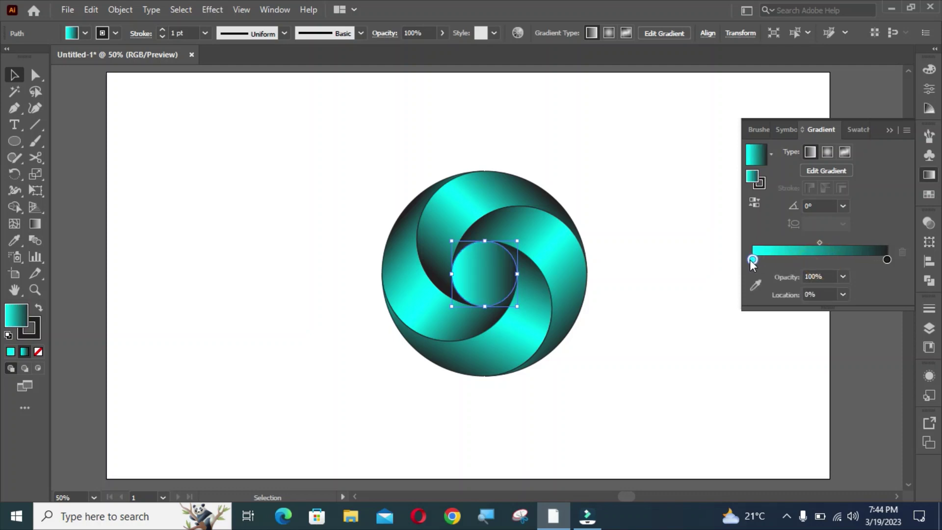
pyautogui.click(827, 152)
pyautogui.click(890, 129)
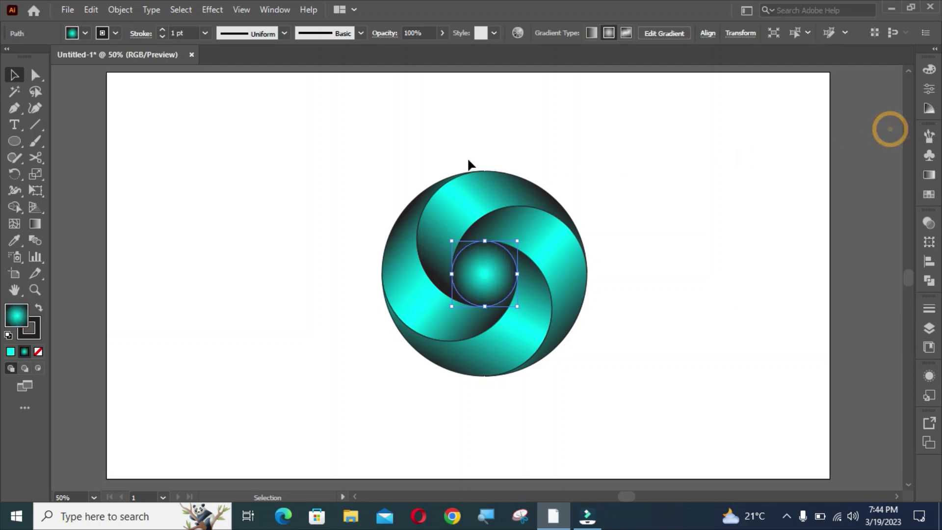
# Step: Remove the stroke from all the swirl blades and the centre circle
pyautogui.moveTo(347, 170); pyautogui.dragTo(589, 366)
pyautogui.click(590, 420)
pyautogui.moveTo(373, 155); pyautogui.dragTo(586, 368)
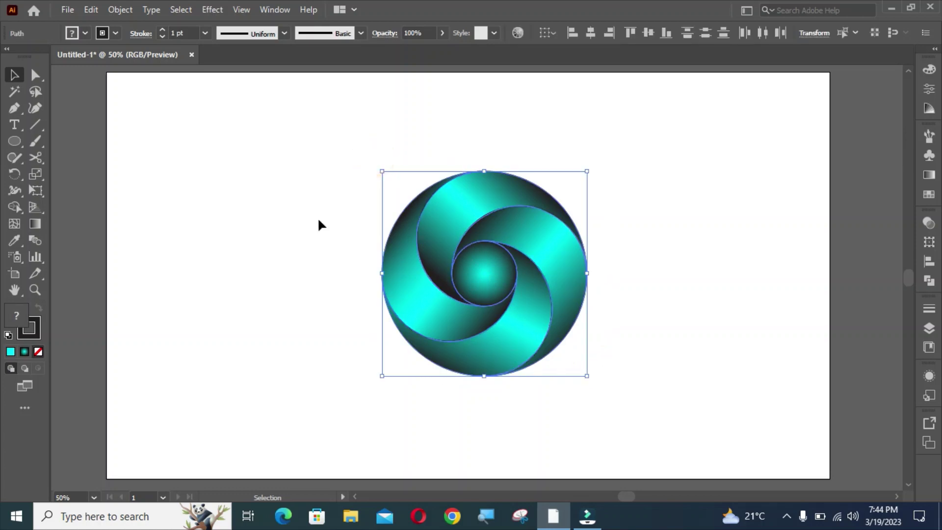
pyautogui.click(105, 31)
pyautogui.click(11, 59)
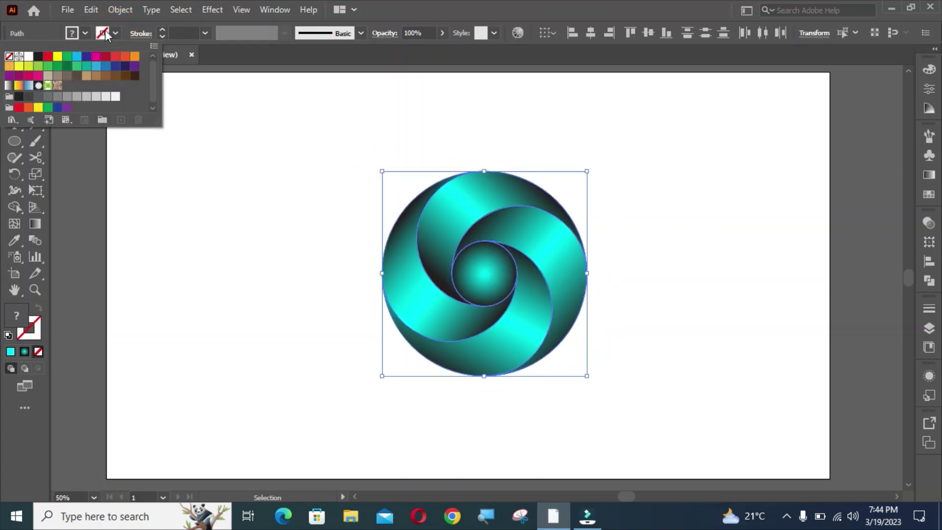
pyautogui.click(105, 31)
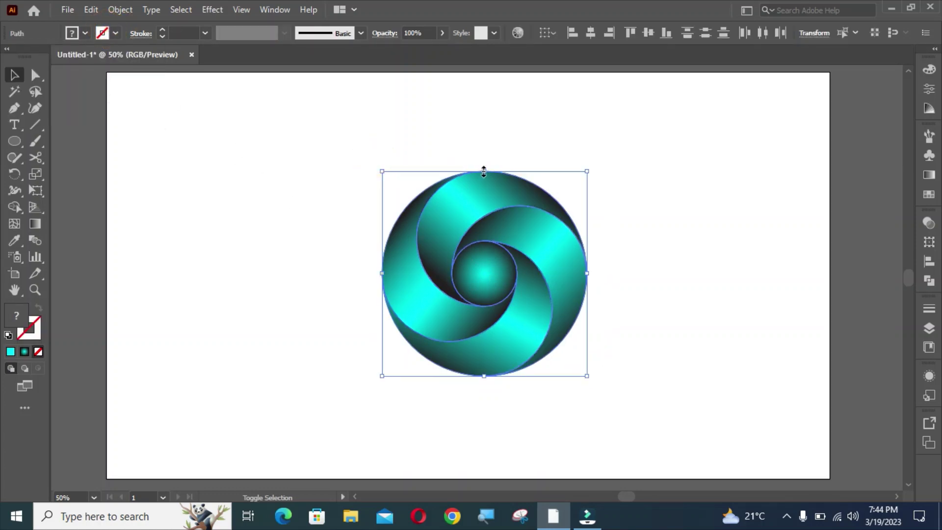
# Step: Enlarge the whole logo proportionally to about one and a half times its size and recentre it on the artboard
pyautogui.moveTo(484, 171); pyautogui.dragTo(504, 73)
pyautogui.moveTo(481, 246); pyautogui.dragTo(478, 303)
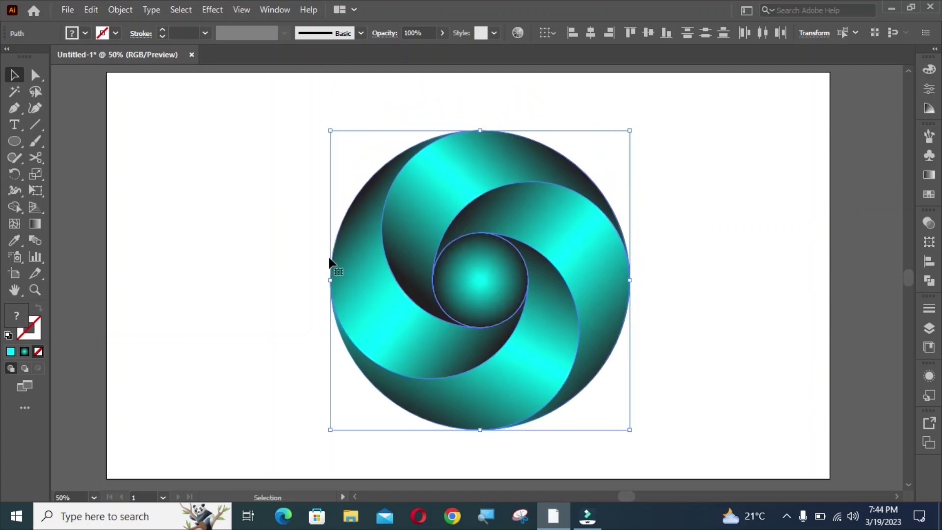
pyautogui.click(280, 250)
# Step: Send the centre circle to the back of the stacking order, behind the swirl blades
pyautogui.rightClick(493, 288)
pyautogui.click(475, 280)
pyautogui.rightClick(475, 281)
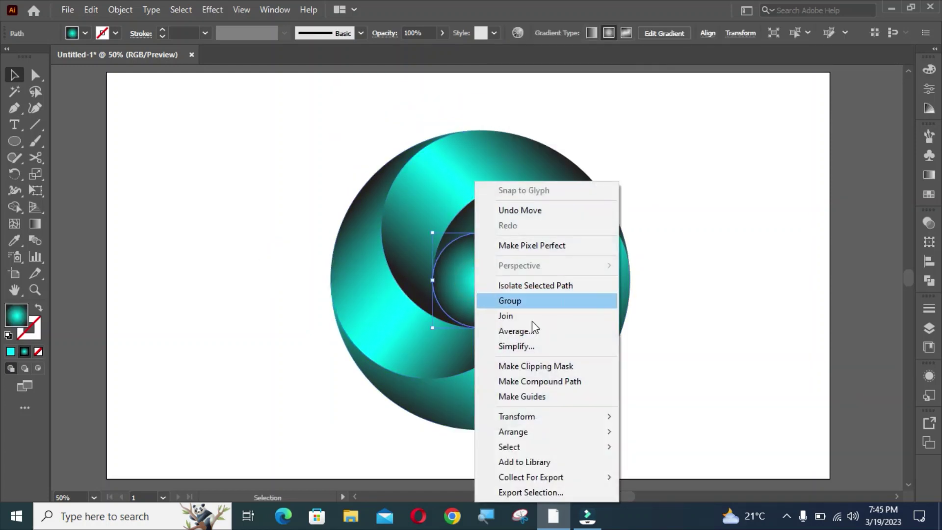
pyautogui.moveTo(532, 432)
pyautogui.click(647, 476)
pyautogui.click(174, 254)
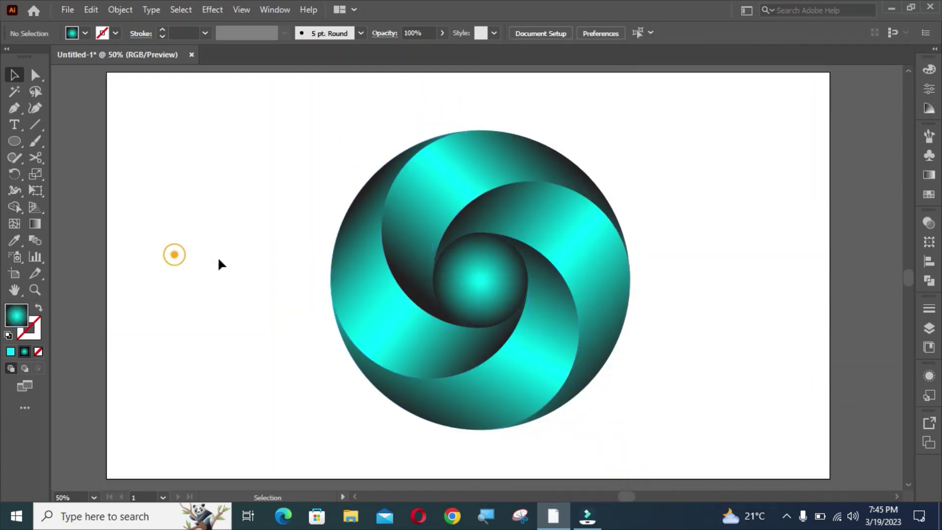
# Step: Examine up close how the centre circle meets the inner edges of the swirl blades
pyautogui.hotkey('ctrl', '-')
pyautogui.hotkey('ctrl', '+')
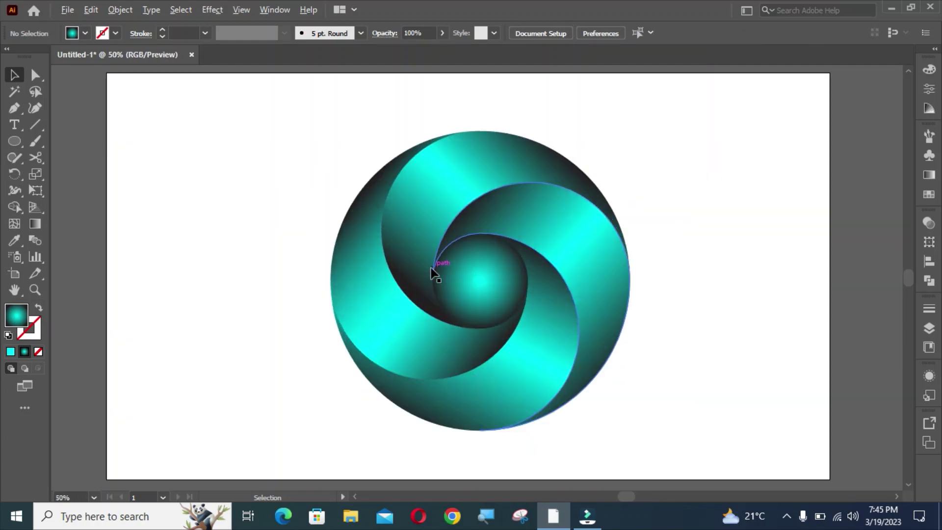
pyautogui.press('z')
pyautogui.moveTo(465, 275); pyautogui.dragTo(660, 330)
pyautogui.moveTo(557, 288); pyautogui.dragTo(576, 325)
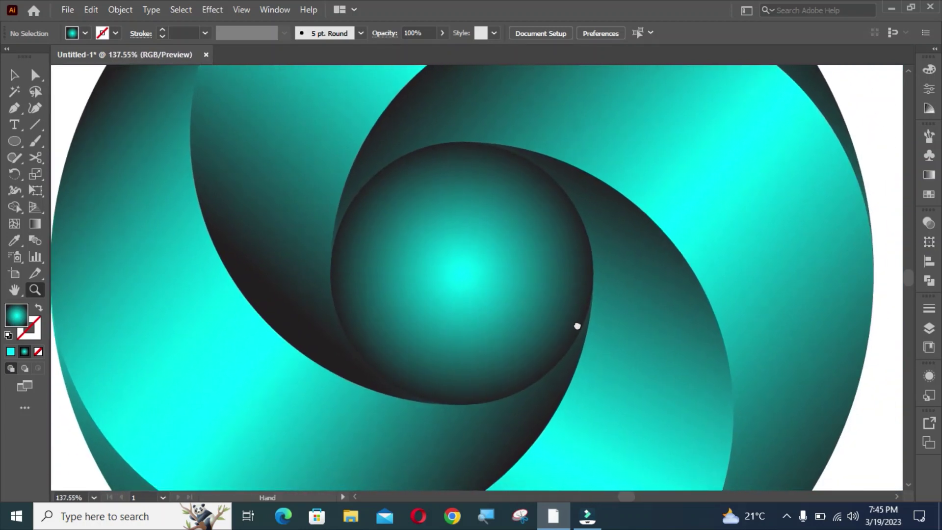
pyautogui.hotkey('ctrl', '0')
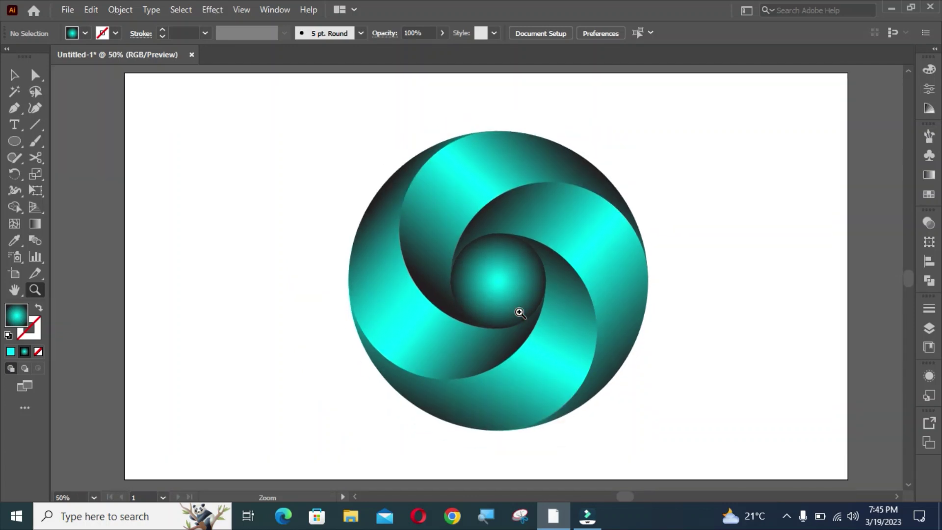
pyautogui.moveTo(519, 314); pyautogui.dragTo(493, 311)
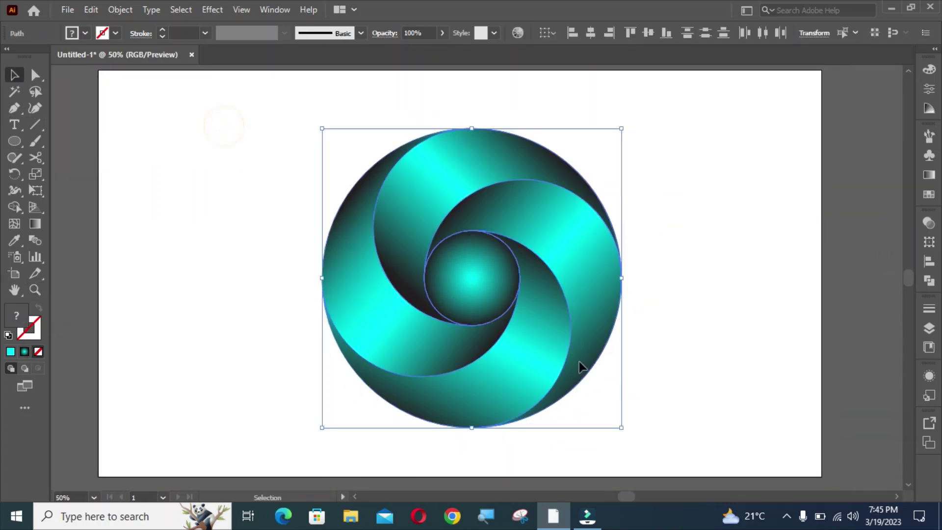
# Step: Move the whole logo up on the artboard and draw a circle about half its diameter to its left
pyautogui.moveTo(579, 361); pyautogui.dragTo(537, 305)
pyautogui.click(276, 260)
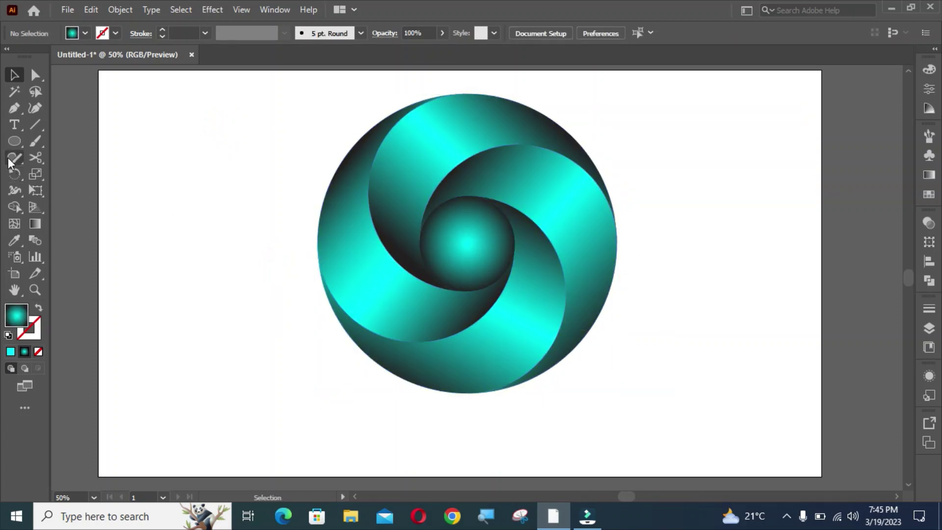
pyautogui.moveTo(15, 141); pyautogui.dragTo(61, 176)
pyautogui.moveTo(124, 152); pyautogui.dragTo(282, 307)
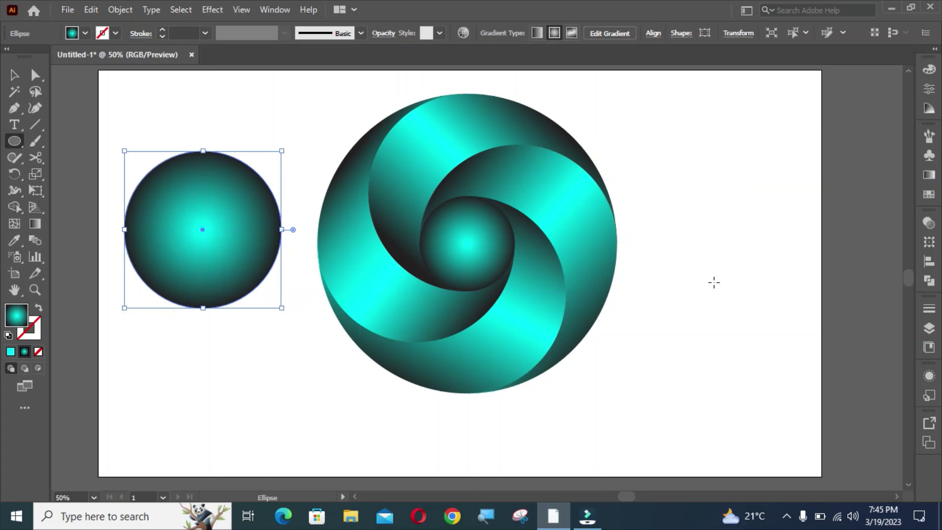
# Step: Fill the new circle with the White, Black gradient, set to radial and reversed so black is at the centre
pyautogui.click(928, 175)
pyautogui.click(769, 154)
pyautogui.click(678, 183)
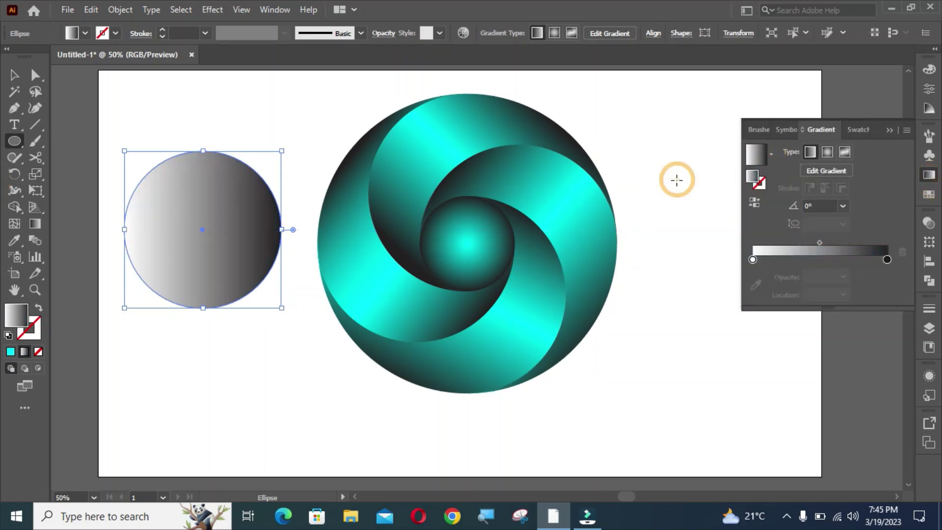
pyautogui.click(826, 153)
pyautogui.click(757, 202)
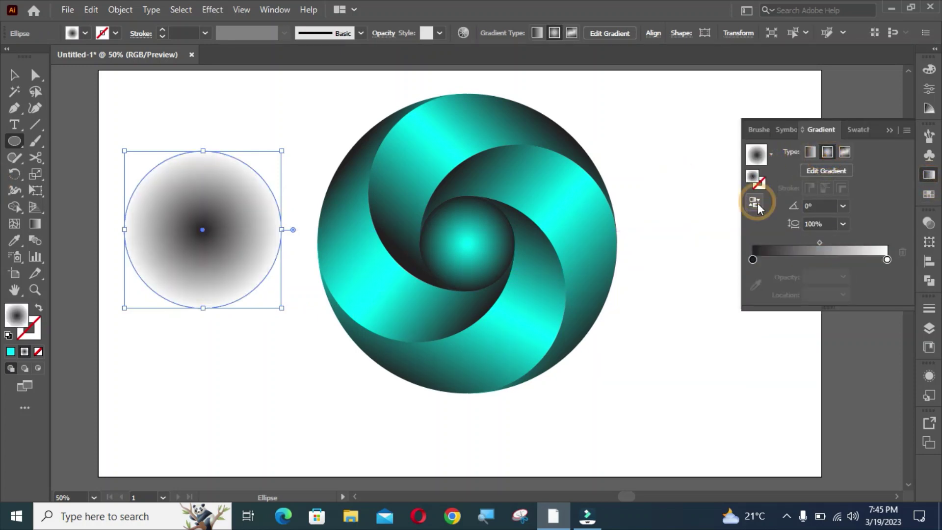
# Step: Set the opacity of the gradient's outer white stop to 0%
pyautogui.click(887, 260)
pyautogui.click(842, 276)
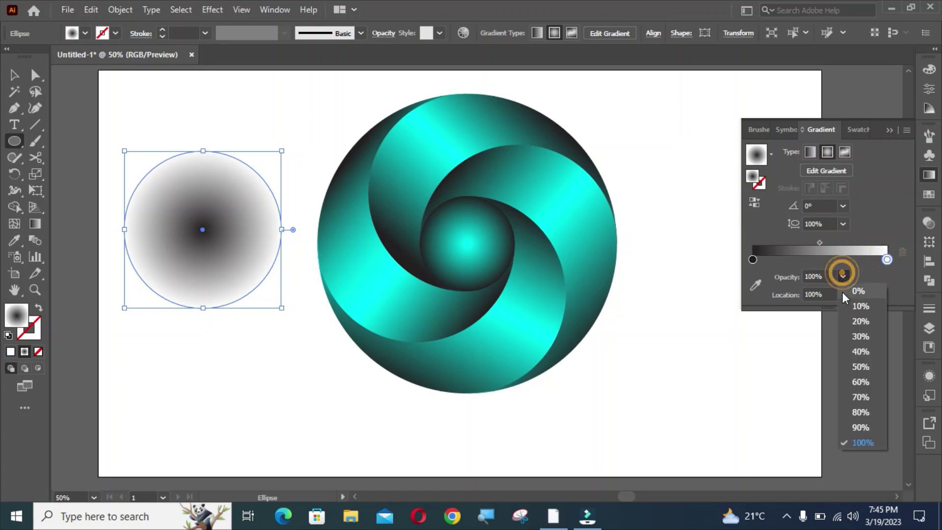
pyautogui.click(844, 293)
pyautogui.click(889, 130)
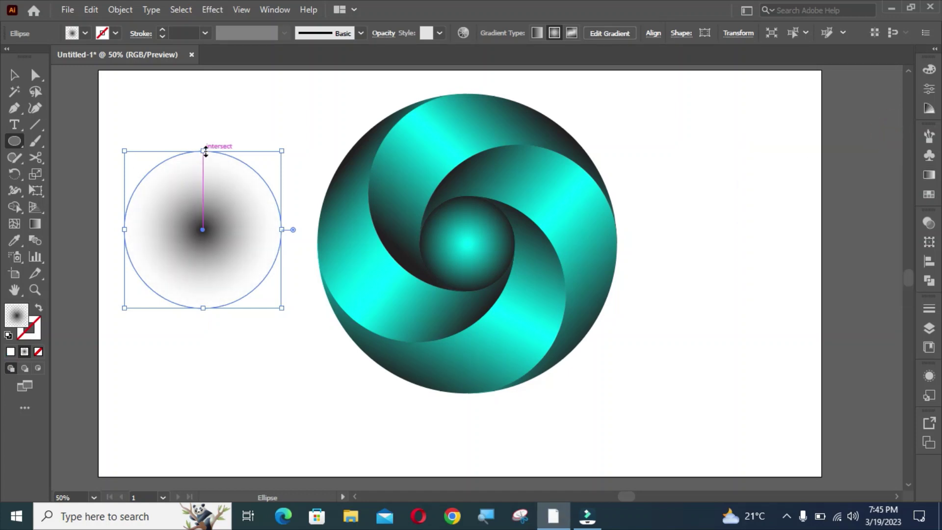
# Step: Flatten the gradient circle into a thin ellipse, a little under half the logo's width, and place it just beneath the logo
pyautogui.moveTo(204, 151); pyautogui.dragTo(213, 278)
pyautogui.moveTo(282, 294); pyautogui.dragTo(545, 403)
pyautogui.click(14, 75)
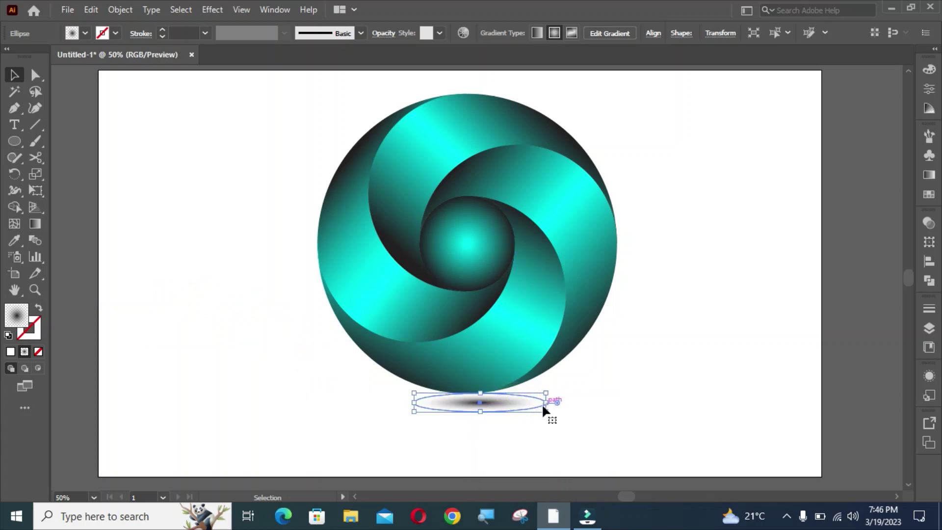
# Step: Centre the shadow ellipse so it slightly overlaps the logo's lower edge, and send it to the back
pyautogui.moveTo(482, 406); pyautogui.dragTo(474, 400)
pyautogui.rightClick(472, 398)
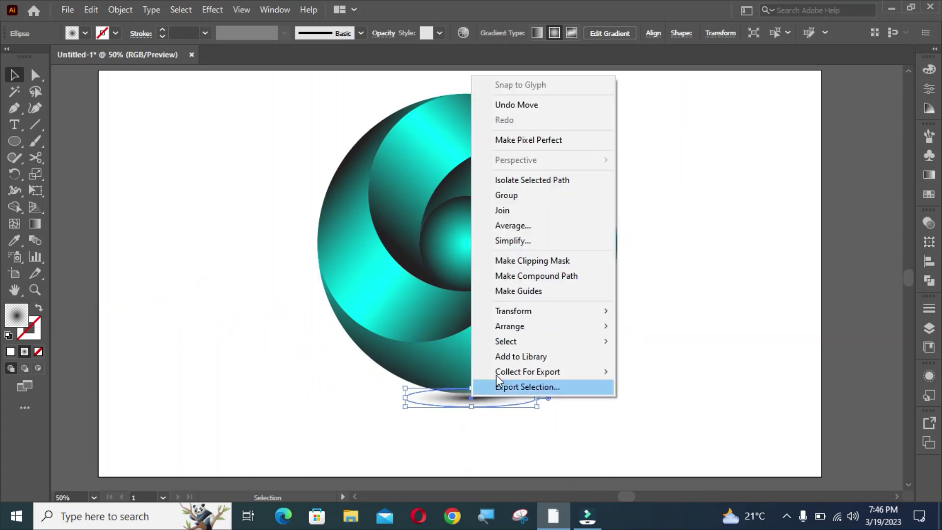
pyautogui.moveTo(604, 326)
pyautogui.click(630, 376)
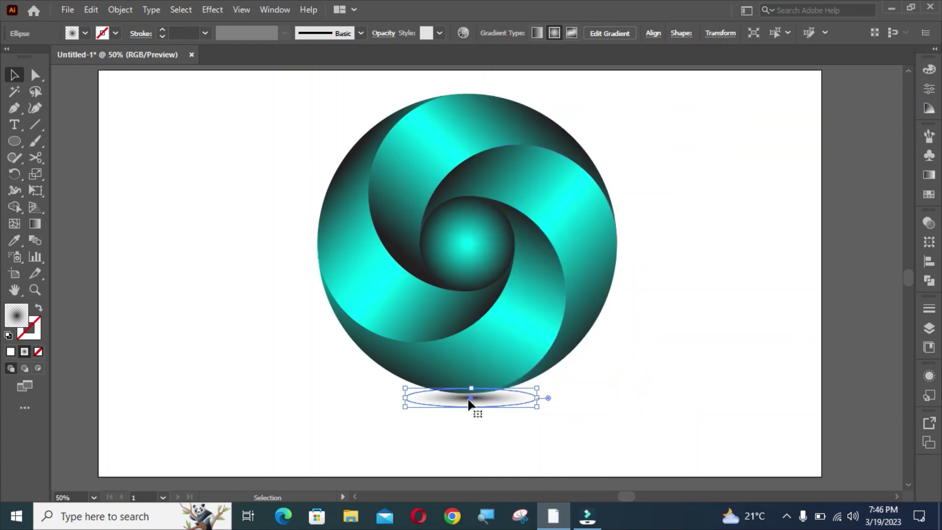
pyautogui.moveTo(469, 403); pyautogui.dragTo(472, 402)
# Step: Apply a Gaussian Blur with a 10-pixel radius to the shadow ellipse
pyautogui.click(221, 10)
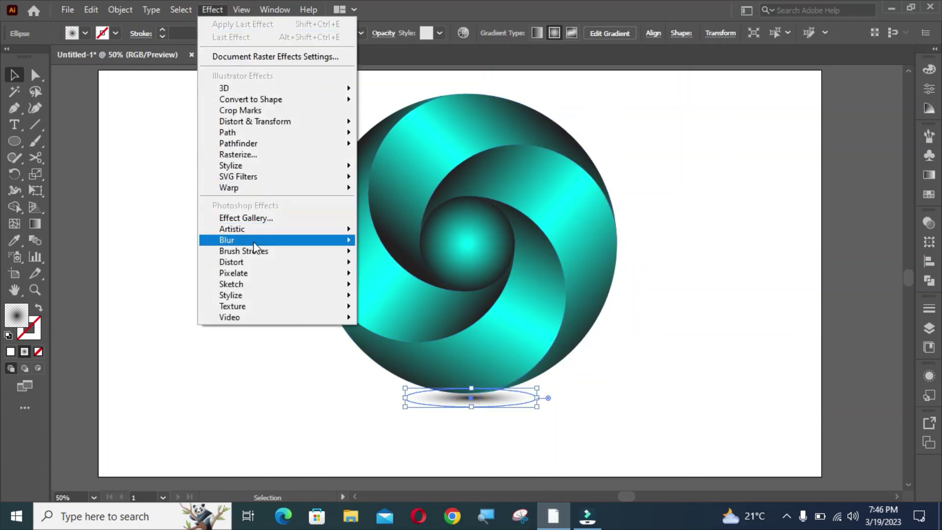
pyautogui.moveTo(294, 240)
pyautogui.click(375, 239)
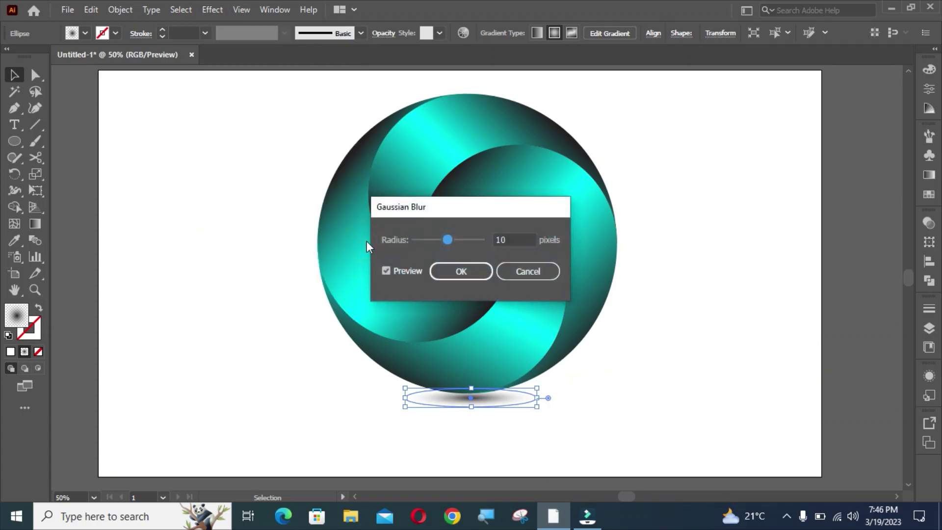
pyautogui.click(445, 272)
pyautogui.click(275, 265)
# Step: Widen the blurred shadow equally on both sides to nearly two thirds of the logo's width
pyautogui.scroll(2, 347, 269)
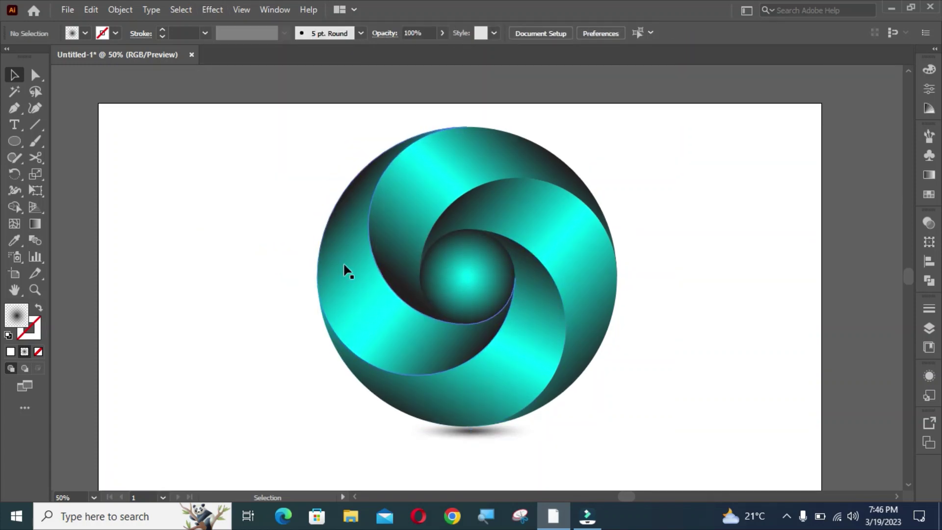
pyautogui.click(457, 433)
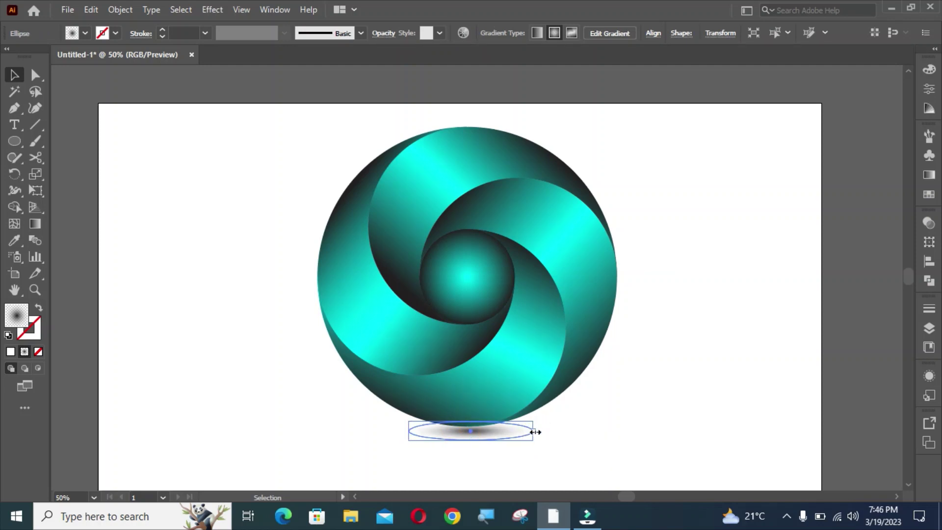
pyautogui.moveTo(535, 432); pyautogui.dragTo(567, 431)
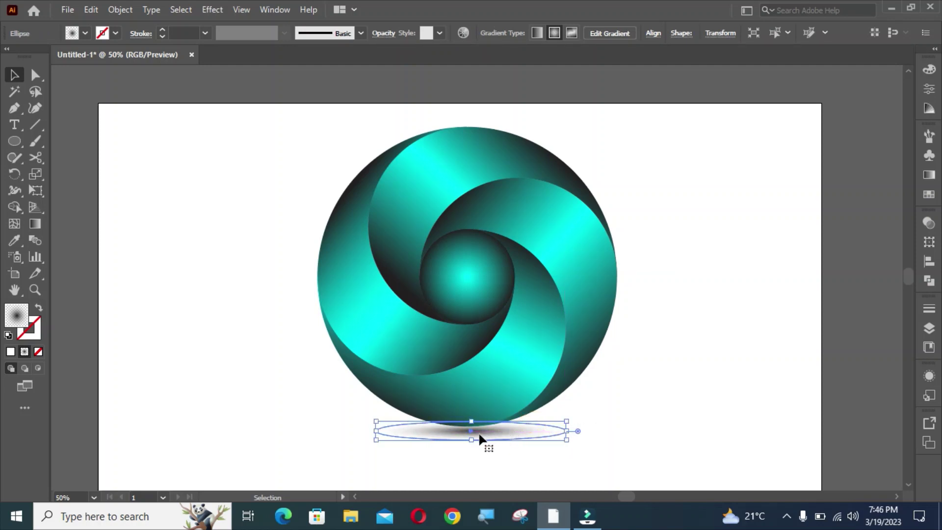
pyautogui.click(275, 368)
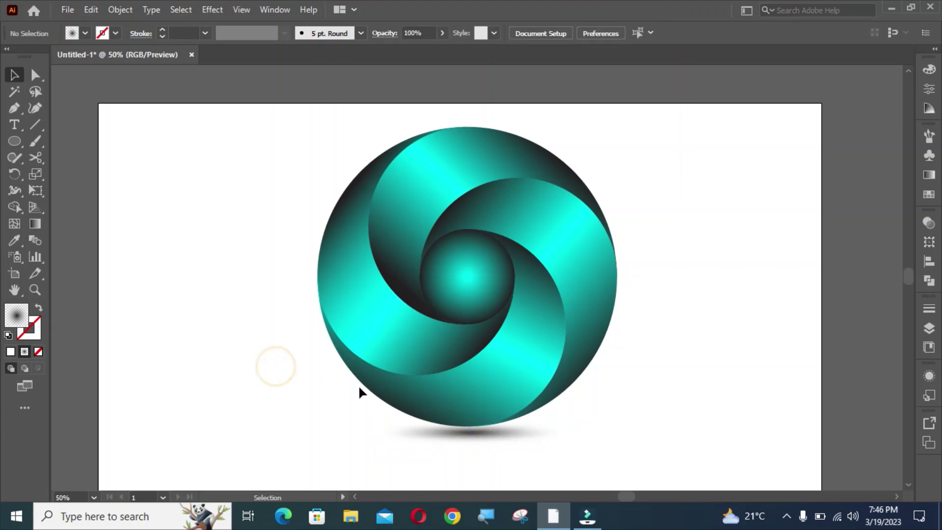